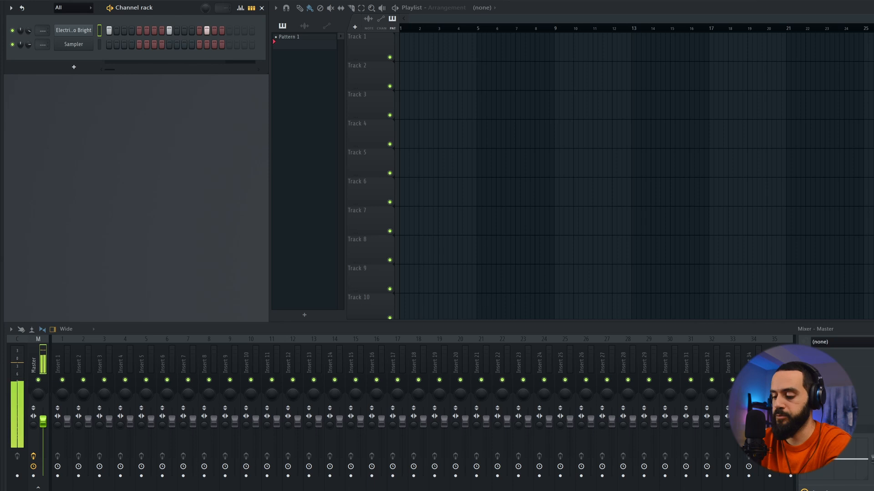
{"action": "left_click", "coordinate": [206, 32]}
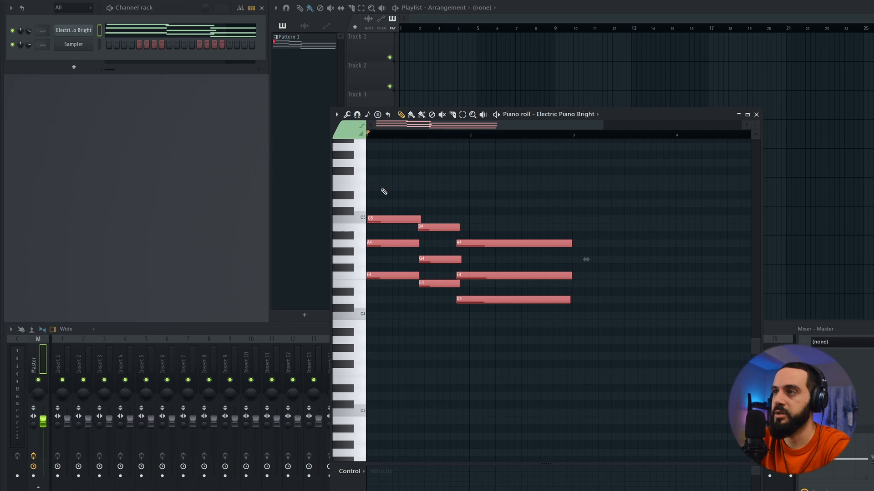
{"action": "left_click_drag", "start_coordinate": [382, 191], "coordinate": [361, 190]}
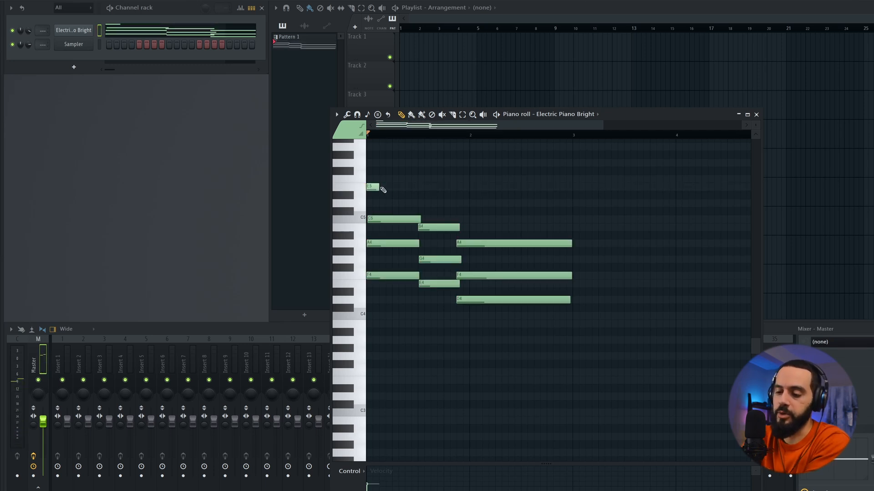
{"action": "key", "text": "space"}
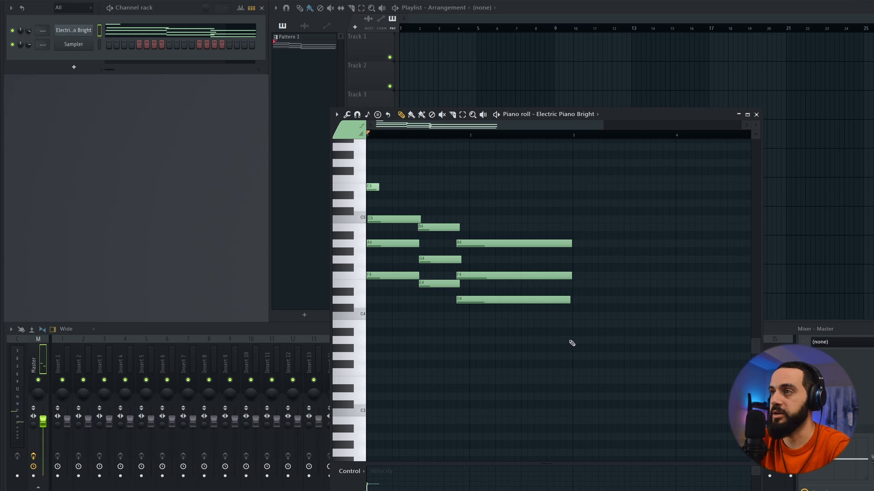
Clear all notes from the piano roll and stamp a Major 7th chord on F4 filling bar 1
{"action": "key", "text": "ctrl+a"}
{"action": "key", "text": "Delete"}
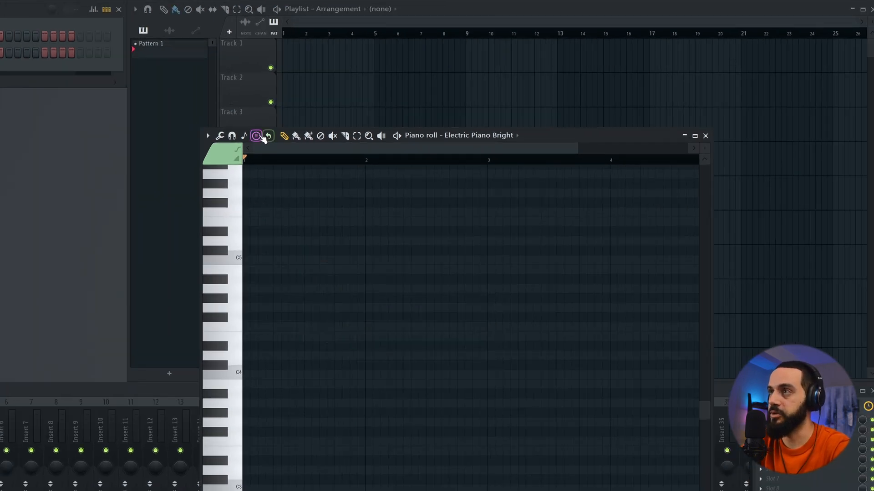
{"action": "left_click", "coordinate": [262, 136]}
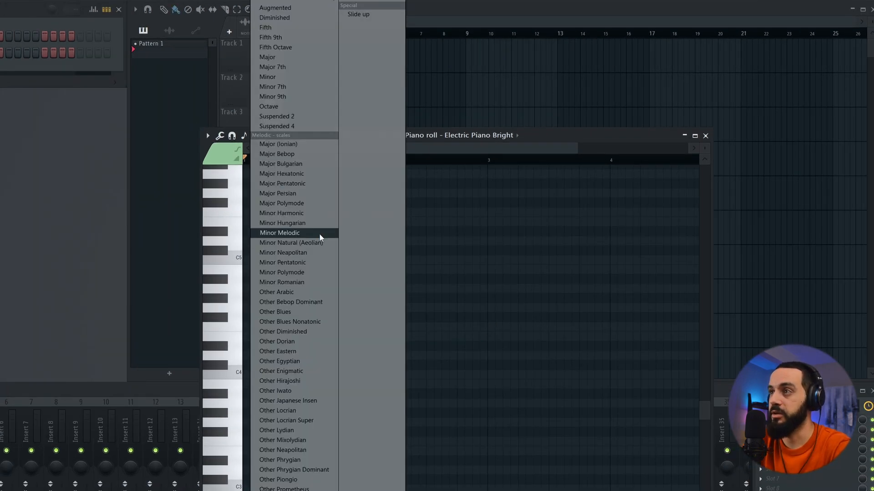
{"action": "left_click", "coordinate": [294, 68]}
{"action": "left_click_drag", "start_coordinate": [364, 259], "coordinate": [363, 331]}
Stamp a Minor 7th chord on E4 filling bar 2
{"action": "left_click", "coordinate": [257, 135]}
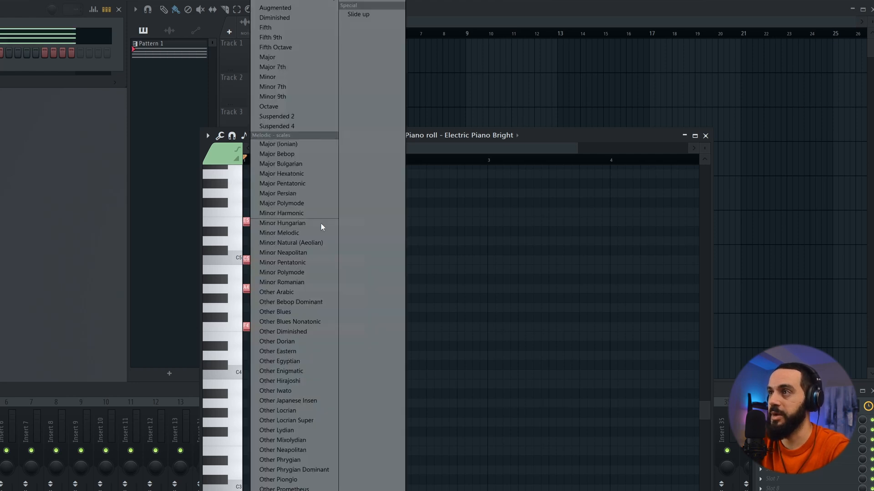
{"action": "left_click", "coordinate": [295, 88]}
{"action": "left_click_drag", "start_coordinate": [406, 241], "coordinate": [369, 332]}
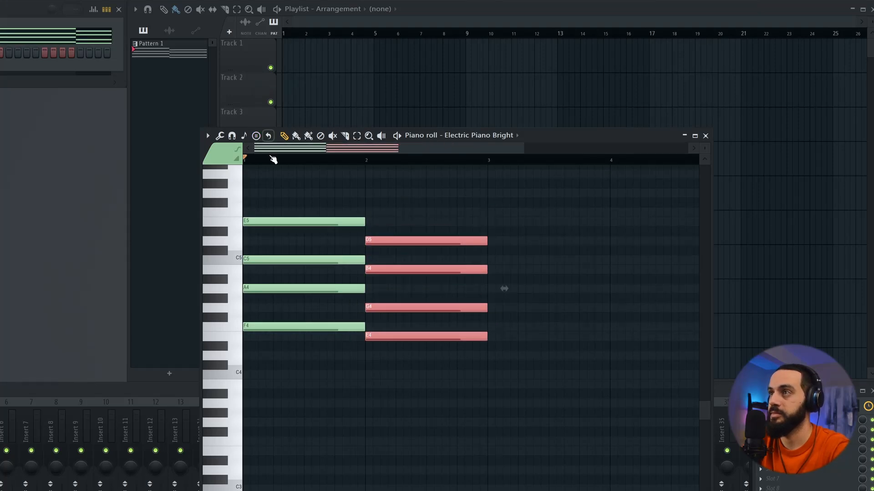
Shorten the E4 chord to three quarters of a bar, stamp a Minor 7th on D4 directly after it lasting until bar 5, and audition
{"action": "left_click", "coordinate": [256, 137]}
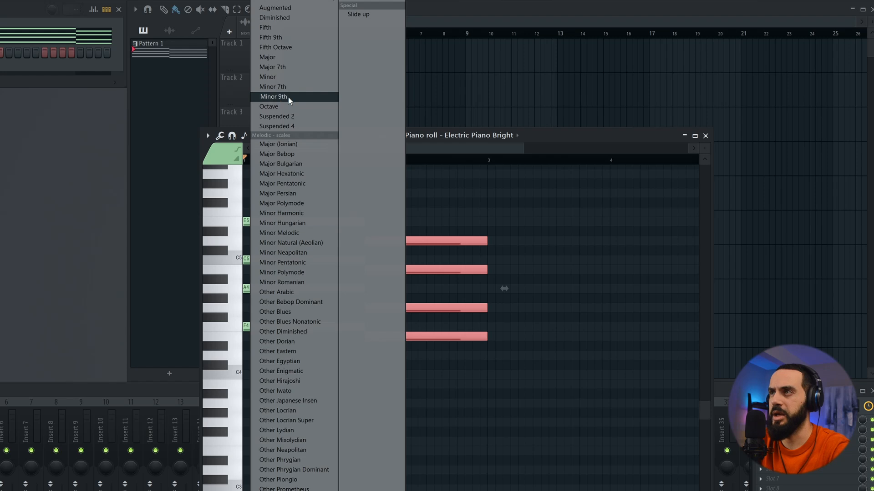
{"action": "left_click", "coordinate": [306, 88]}
{"action": "left_click_drag", "start_coordinate": [564, 346], "coordinate": [518, 335]}
{"action": "key", "text": "ctrl+c"}
{"action": "left_click_drag", "start_coordinate": [498, 365], "coordinate": [493, 260]}
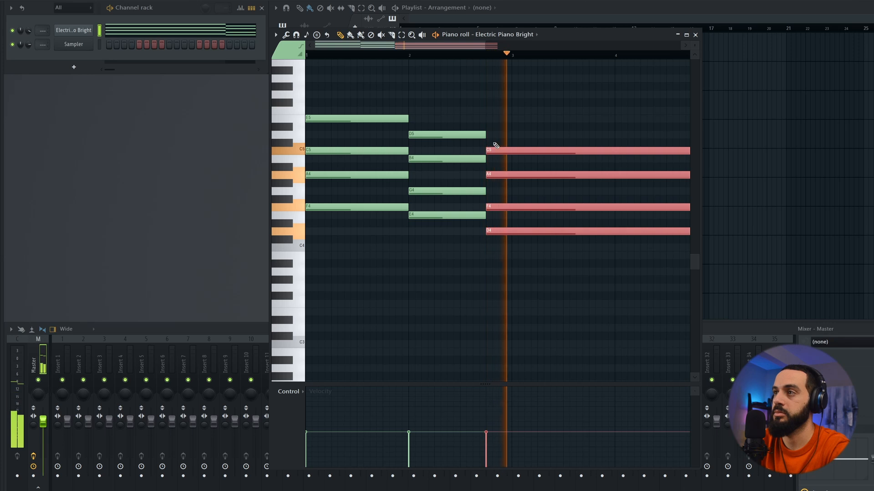
{"action": "scroll", "coordinate": [477, 242], "scroll_direction": "down", "scroll_amount": 3}
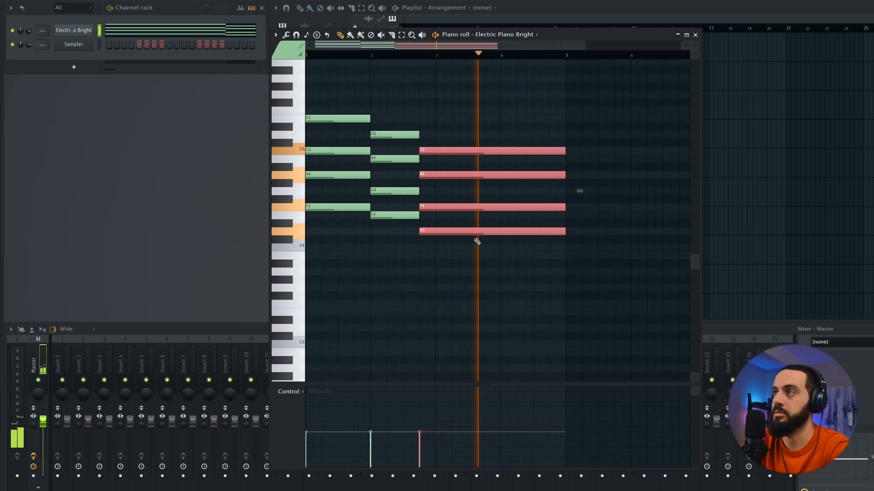
{"action": "key", "text": "space"}
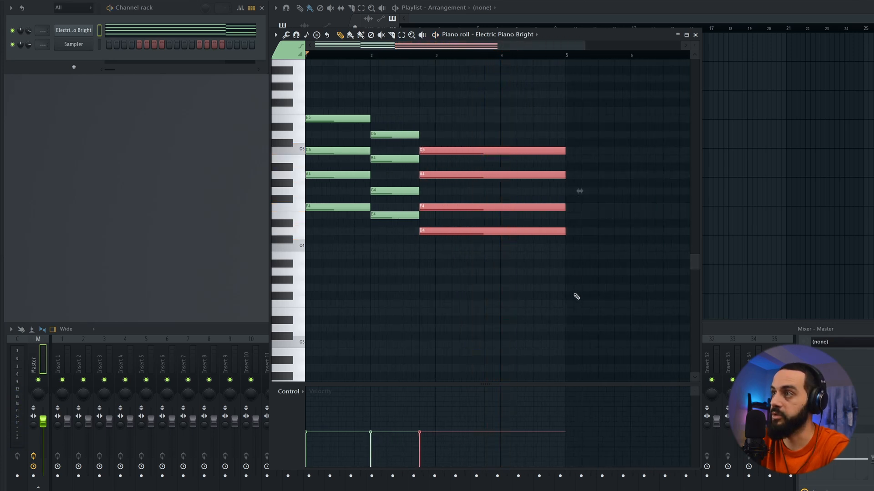
Compress all three chords together to half their length so they end at bar 3, and play the progression
{"action": "key", "text": "ctrl+a"}
{"action": "left_click_drag", "start_coordinate": [581, 175], "coordinate": [452, 202]}
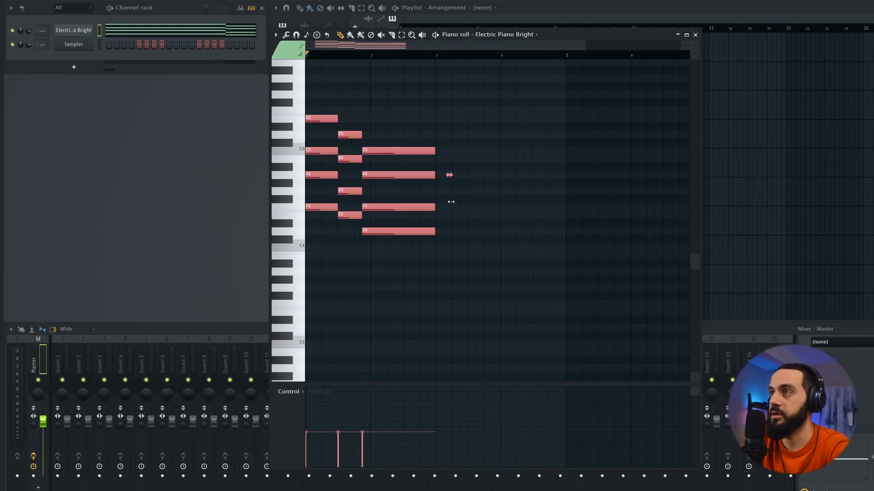
{"action": "key", "text": "space"}
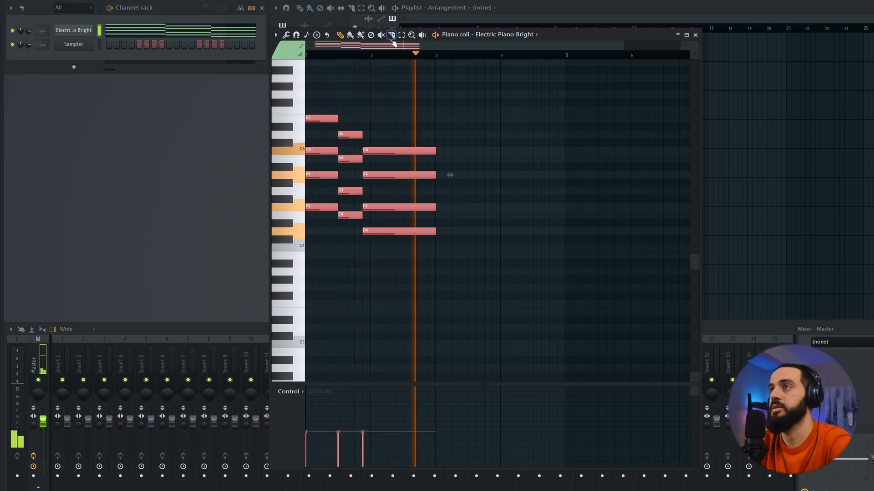
{"action": "key", "text": "space"}
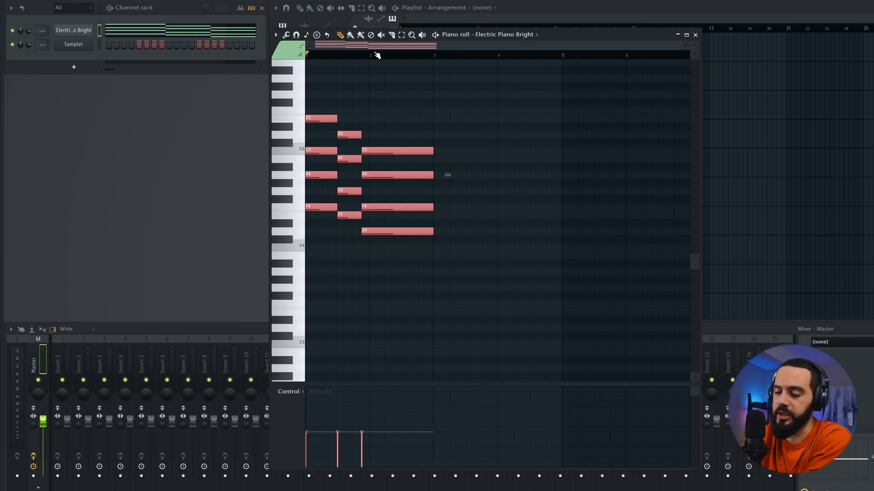
{"action": "key", "text": "space"}
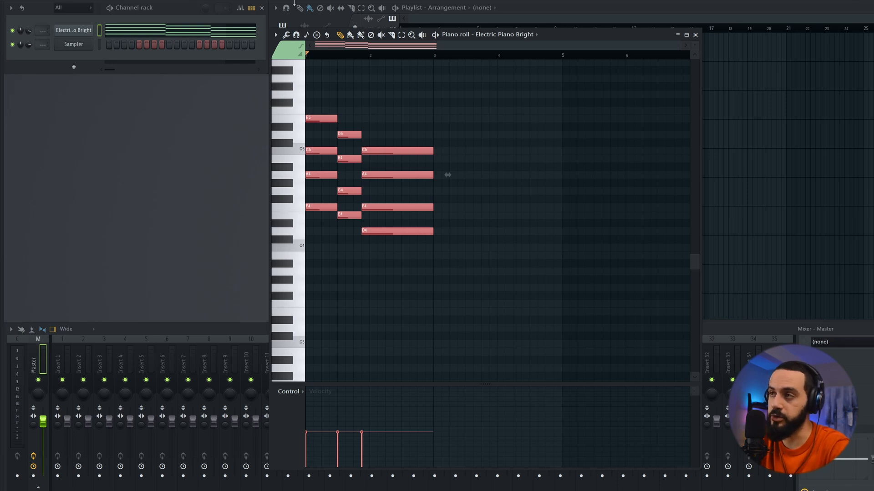
Strum all the chords with adjusted strumizer settings, and play the result
{"action": "left_click", "coordinate": [285, 35]}
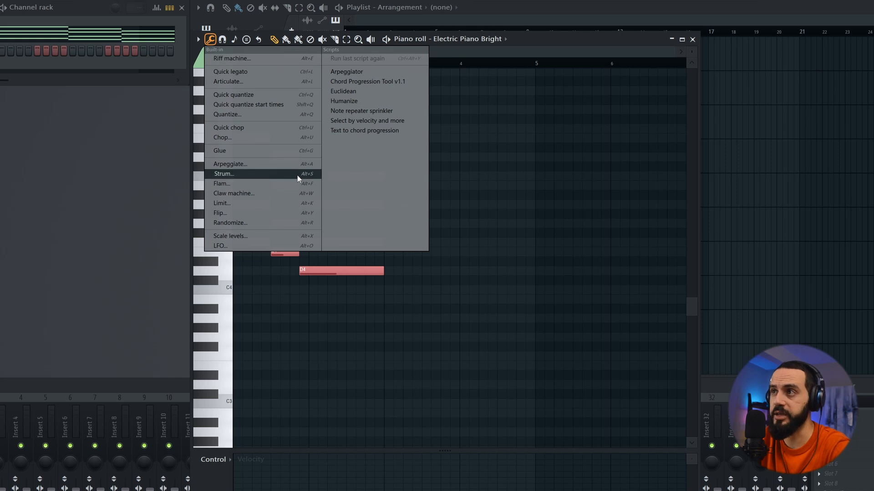
{"action": "left_click", "coordinate": [488, 42]}
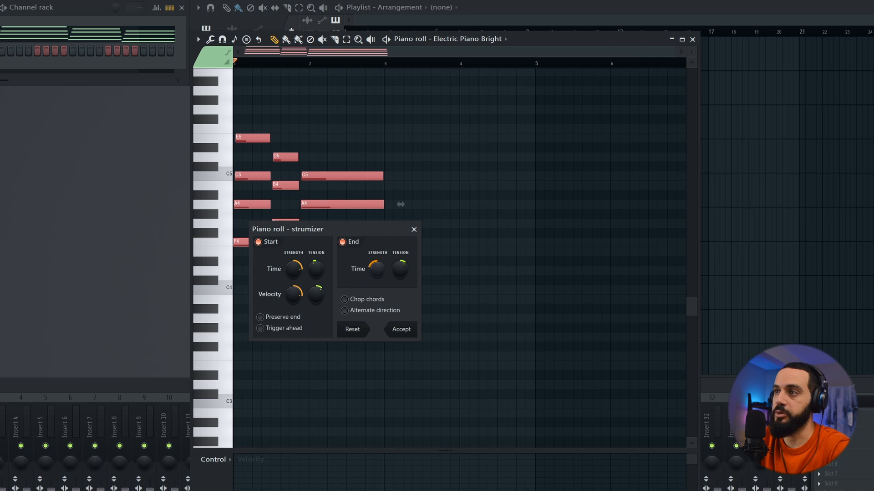
{"action": "left_click_drag", "start_coordinate": [299, 274], "coordinate": [295, 293]}
{"action": "left_click", "coordinate": [403, 330]}
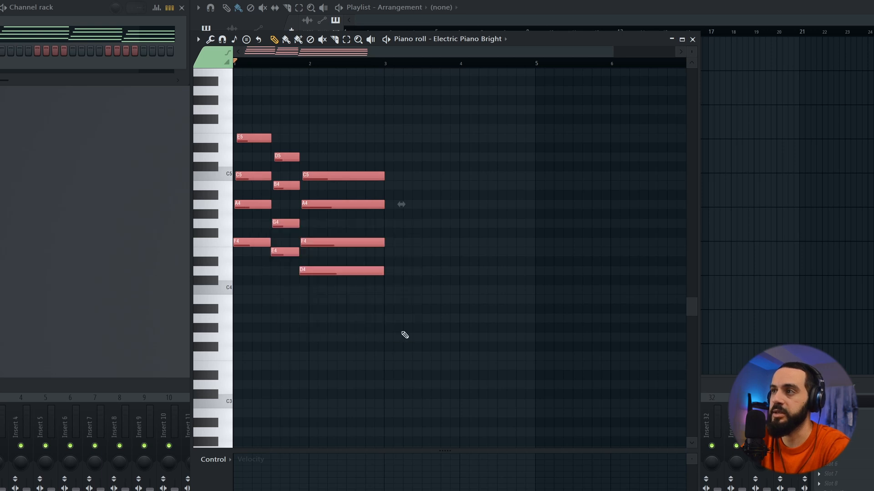
{"action": "key", "text": "space"}
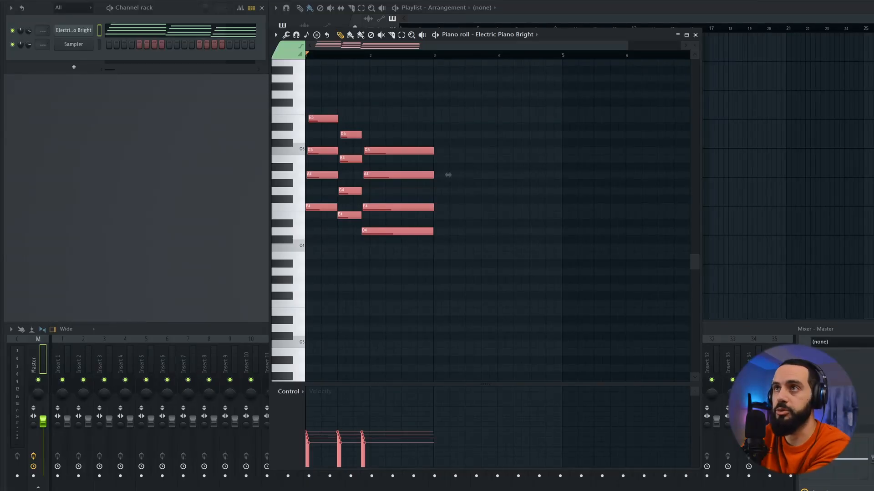
Close the piano roll and check whether Blend recorded notes is enabled
{"action": "left_click", "coordinate": [695, 34]}
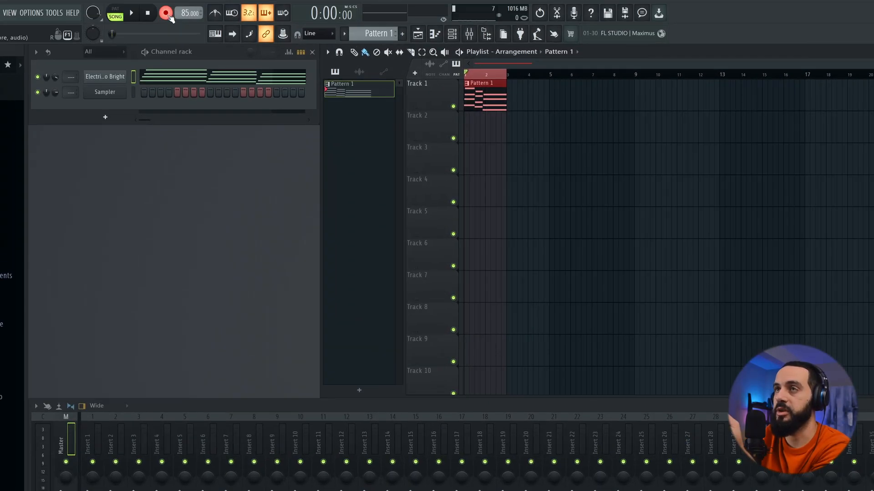
{"action": "left_click", "coordinate": [44, 13]}
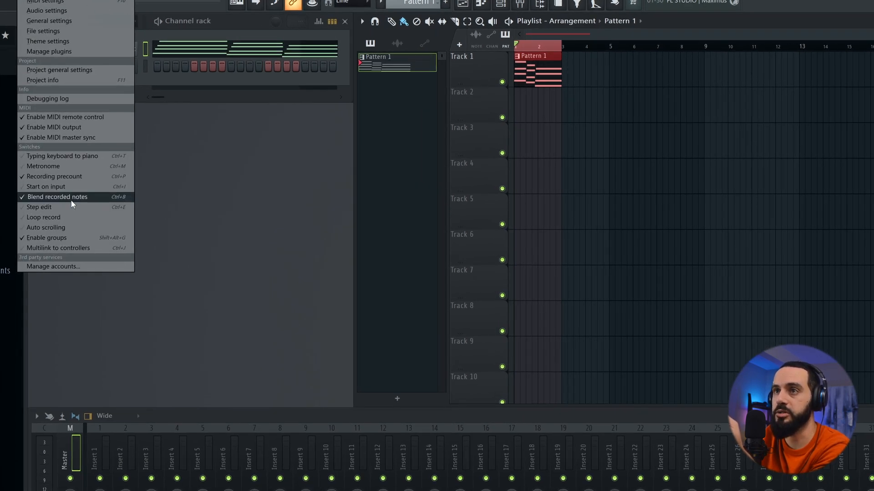
{"action": "left_click", "coordinate": [272, 202]}
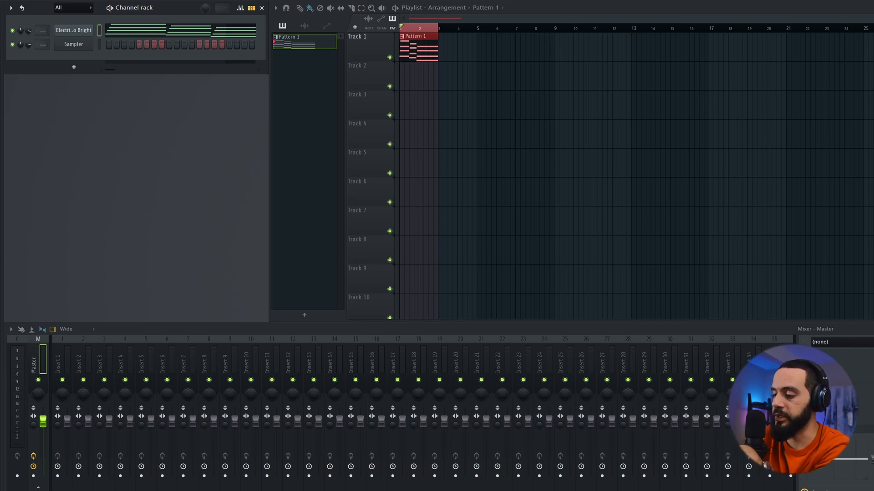
Record a G5, E5, D5 melody over the chords and audition it in the piano roll
{"action": "key", "text": "space"}
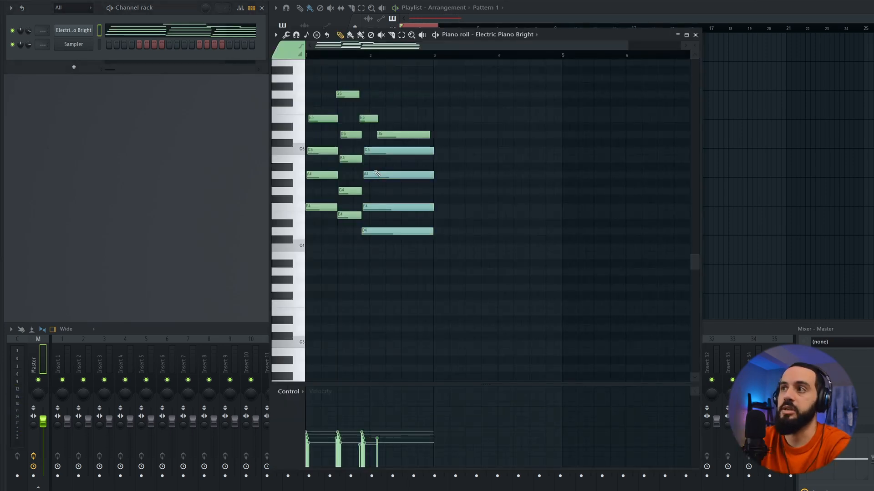
{"action": "scroll", "coordinate": [353, 167], "scroll_direction": "up", "scroll_amount": 4}
{"action": "scroll", "coordinate": [353, 169], "scroll_direction": "down", "scroll_amount": 2}
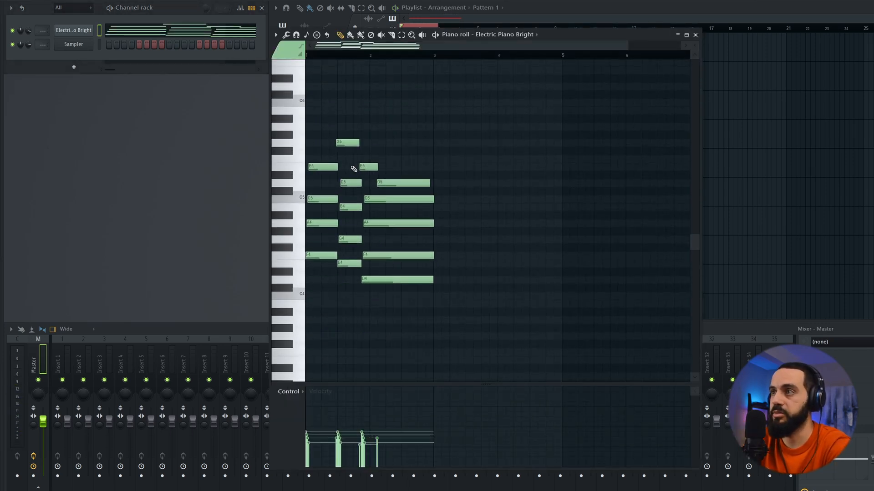
{"action": "key", "text": "space"}
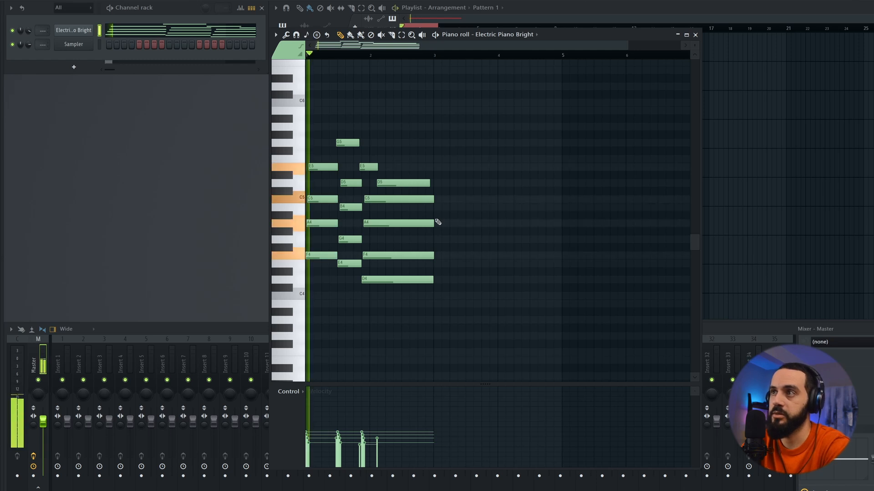
{"action": "key", "text": "space"}
{"action": "left_click", "coordinate": [381, 151]}
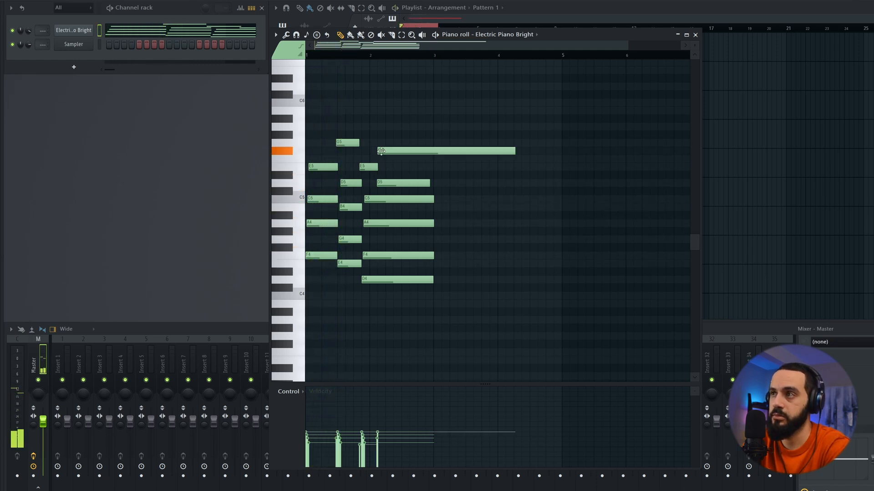
{"action": "right_click", "coordinate": [381, 150]}
Move the melody's E5 after the G5 earlier, shorten it to end with the second chord, and play it back
{"action": "key", "text": "space"}
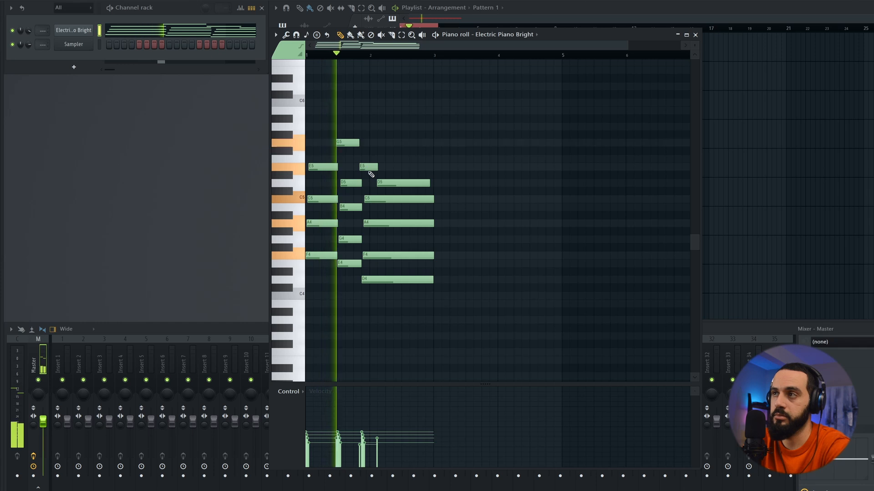
{"action": "scroll", "coordinate": [348, 173], "scroll_direction": "up", "scroll_amount": 2}
{"action": "scroll", "coordinate": [348, 173], "scroll_direction": "up", "scroll_amount": 2}
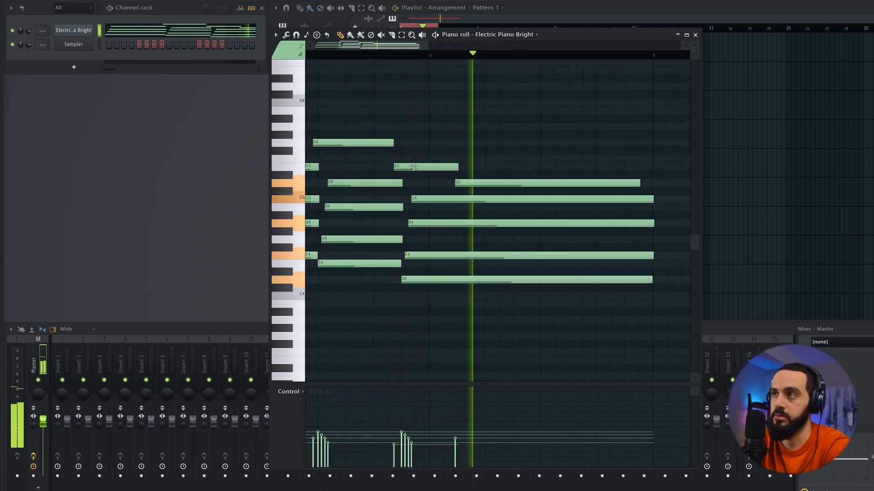
{"action": "key", "text": "space"}
{"action": "mouse_move", "coordinate": [409, 169]}
{"action": "left_mouse_down"}
{"action": "mouse_move", "coordinate": [404, 157]}
{"action": "mouse_move", "coordinate": [395, 170]}
{"action": "mouse_move", "coordinate": [395, 159]}
{"action": "mouse_move", "coordinate": [404, 171]}
{"action": "left_mouse_up"}
{"action": "key", "text": "space"}
{"action": "key", "text": "space"}
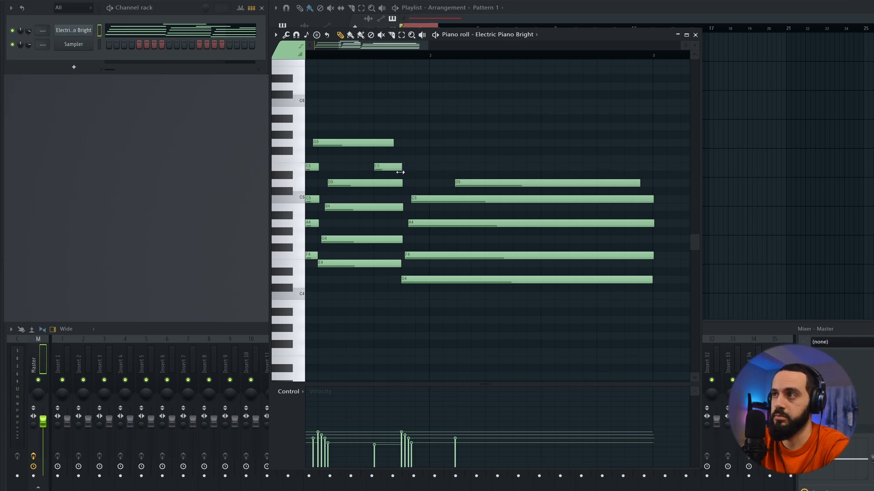
Move the last melody note up to A5 and earlier so it starts together with the final chord
{"action": "left_click_drag", "start_coordinate": [477, 183], "coordinate": [436, 161]}
{"action": "key", "text": "space"}
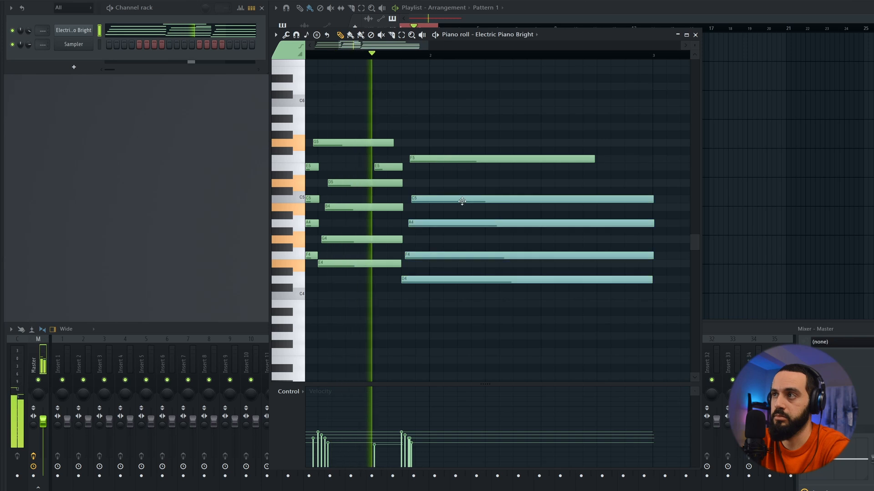
{"action": "key", "text": "space"}
{"action": "left_click_drag", "start_coordinate": [429, 157], "coordinate": [418, 127]}
Shift the final D4 chord slightly earlier and lengthen the A5 melody note a little during playback
{"action": "left_click_drag", "start_coordinate": [445, 282], "coordinate": [430, 280]}
{"action": "key", "text": "space"}
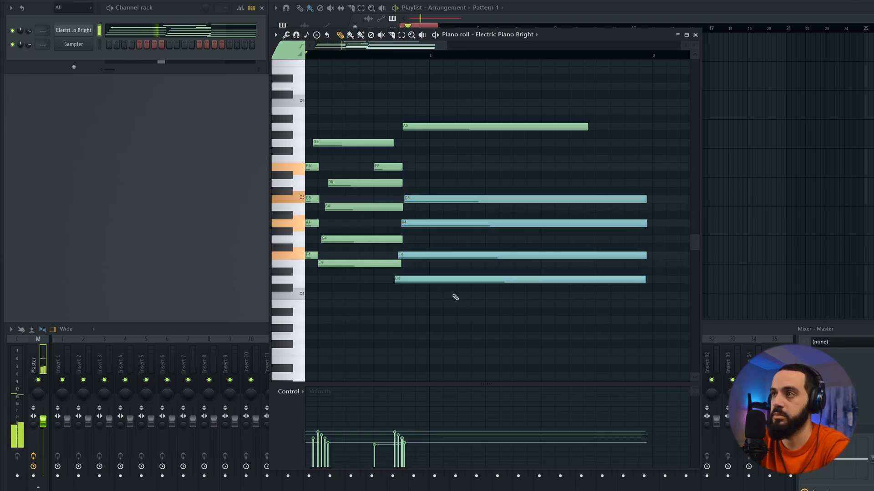
{"action": "left_click", "coordinate": [548, 327], "text": "ctrl"}
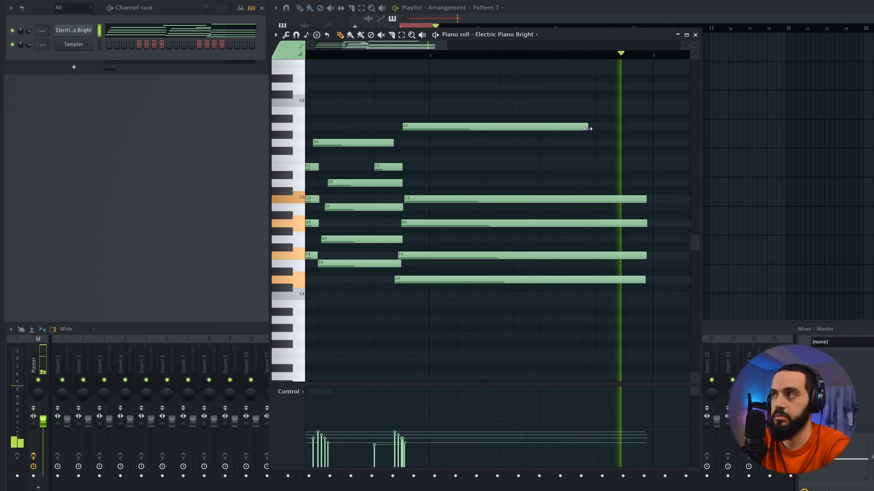
{"action": "left_click_drag", "start_coordinate": [587, 127], "coordinate": [596, 127]}
{"action": "key", "text": "space"}
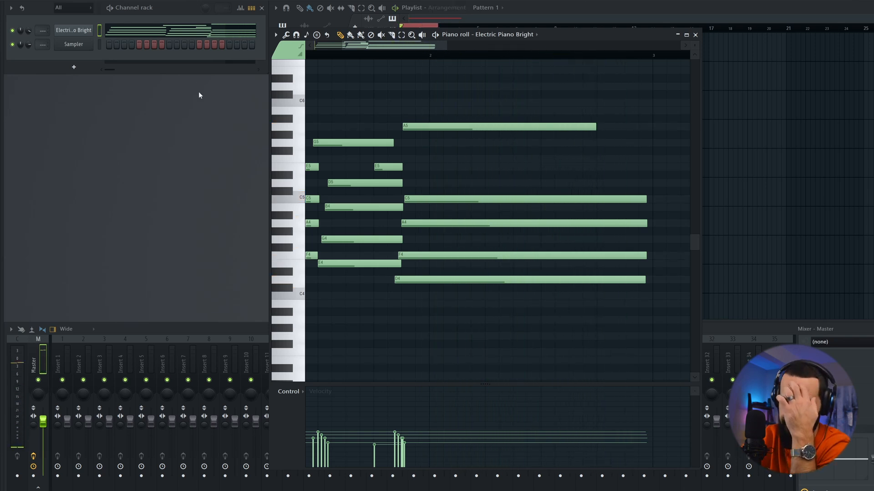
Add a short four-note descending run E6, D6, C6, B5 over the end of the final chord and play it back
{"action": "key", "text": "space"}
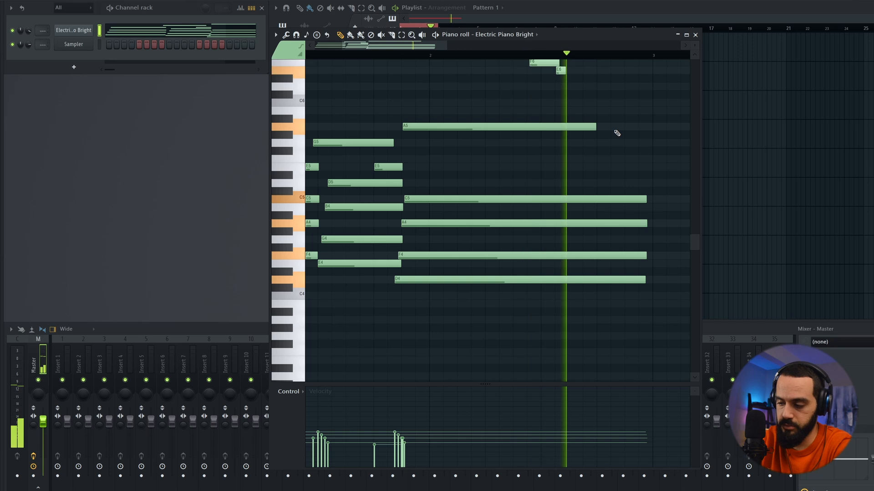
{"action": "key", "text": "space"}
{"action": "scroll", "coordinate": [614, 133], "scroll_direction": "up", "scroll_amount": 3}
{"action": "key", "text": "Down"}
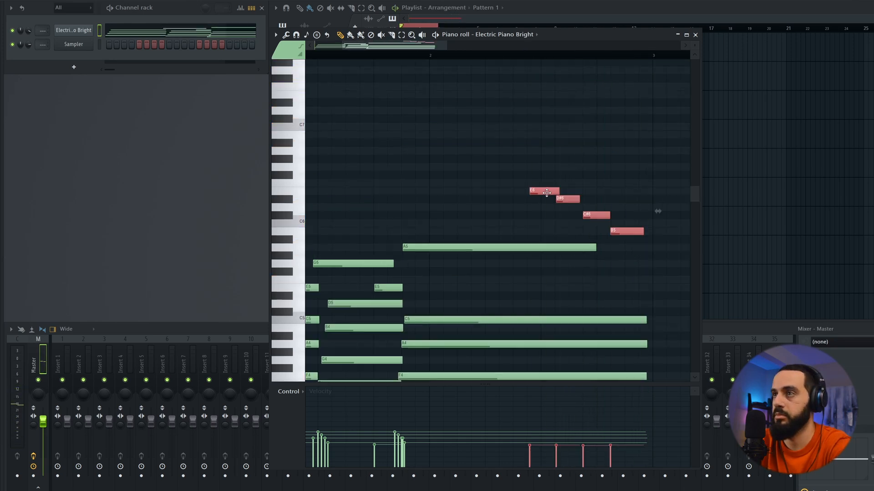
{"action": "left_click_drag", "start_coordinate": [564, 200], "coordinate": [592, 222]}
{"action": "key", "text": "space"}
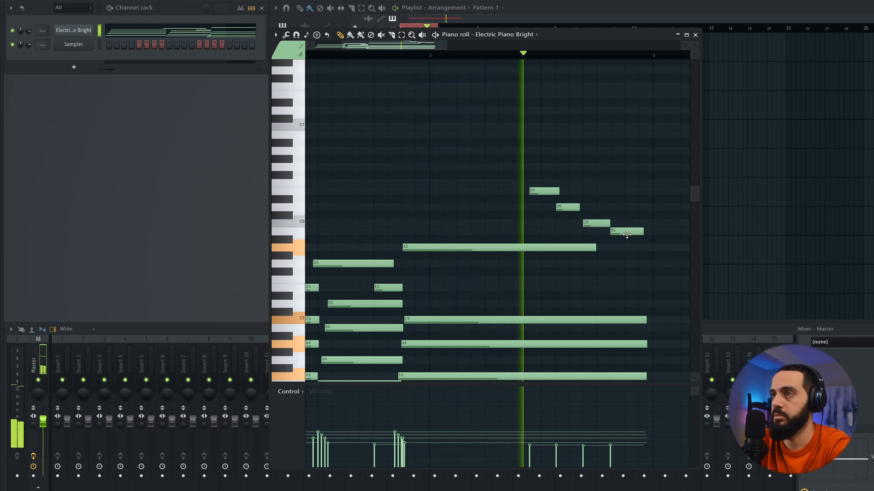
{"action": "key", "text": "space"}
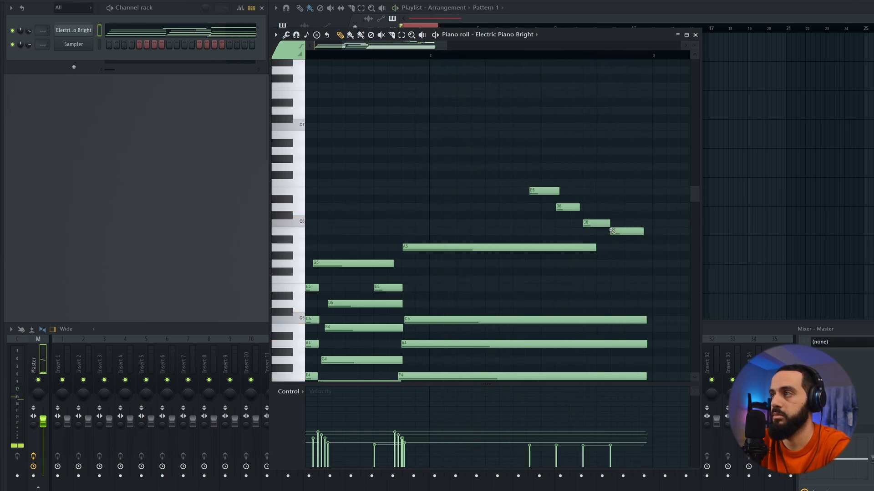
Soften the velocities of the four-note run, lowering its first note the most
{"action": "left_click_drag", "start_coordinate": [649, 242], "coordinate": [508, 164]}
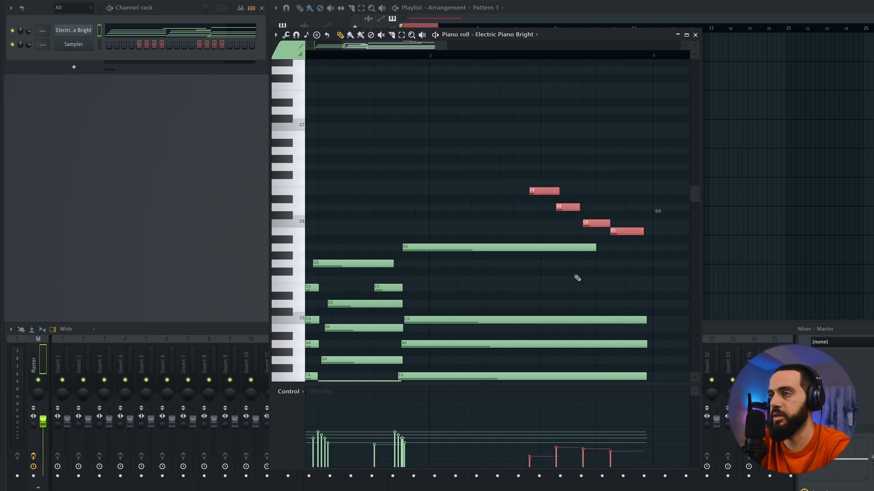
{"action": "scroll", "coordinate": [563, 280], "scroll_direction": "down", "scroll_amount": 2}
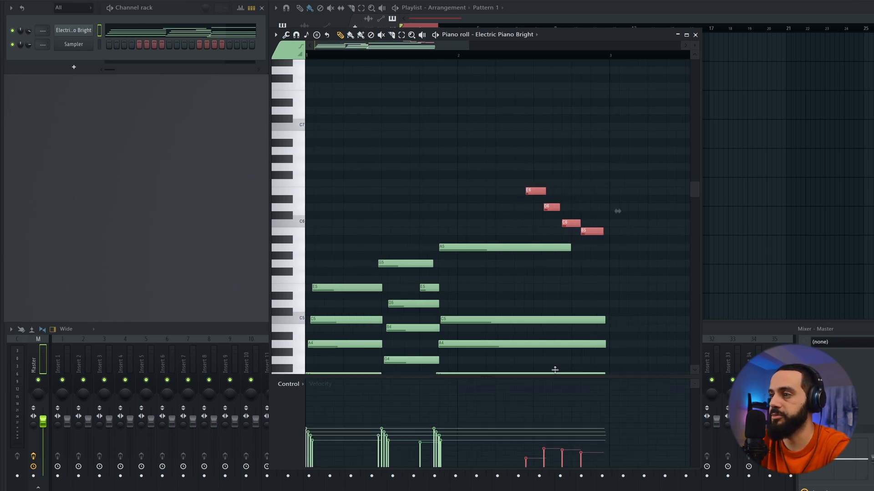
Select only the second chord's E4, G4, B4 and D5 notes and nudge them slightly earlier, off the grid
{"action": "left_click_drag", "start_coordinate": [587, 306], "coordinate": [262, 119]}
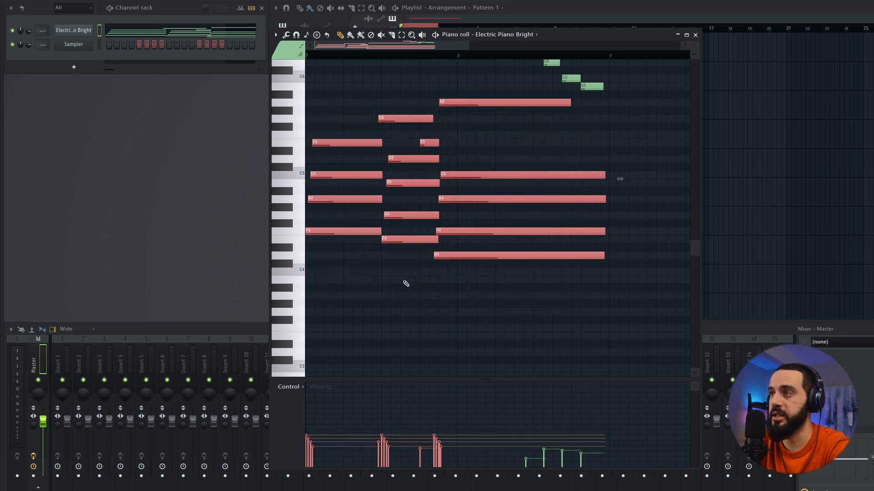
{"action": "left_click_drag", "start_coordinate": [405, 282], "coordinate": [393, 155]}
{"action": "scroll", "coordinate": [383, 117], "scroll_direction": "up", "scroll_amount": 4}
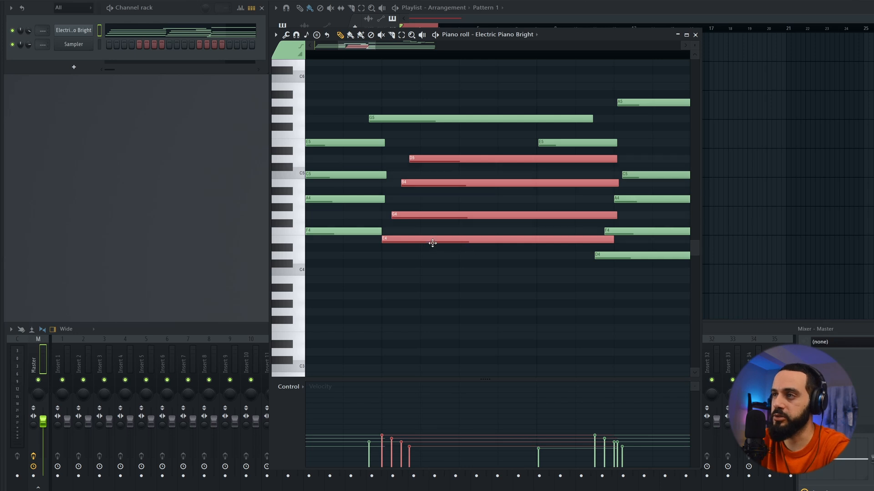
{"action": "left_click_drag", "start_coordinate": [428, 243], "coordinate": [431, 242]}
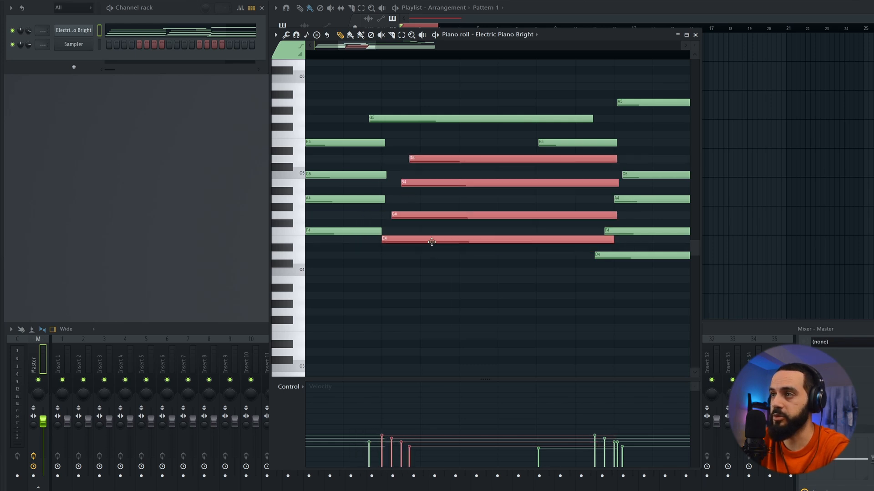
Examine the piano roll's snap options and the global snap setting
{"action": "left_click", "coordinate": [296, 35]}
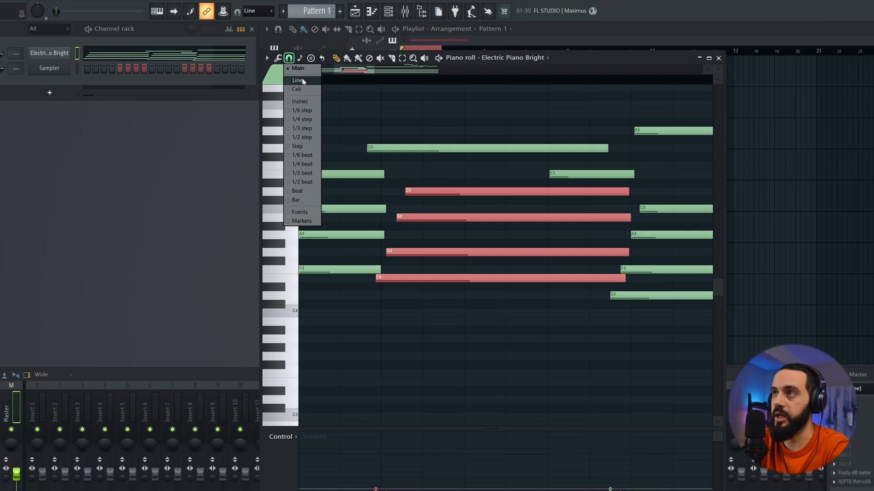
{"action": "left_click", "coordinate": [264, 15]}
{"action": "left_click", "coordinate": [250, 17]}
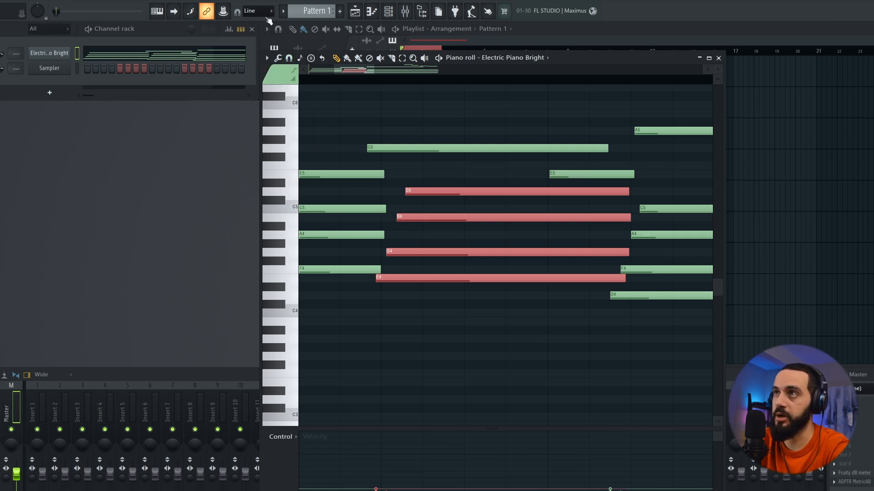
{"action": "left_click", "coordinate": [289, 59]}
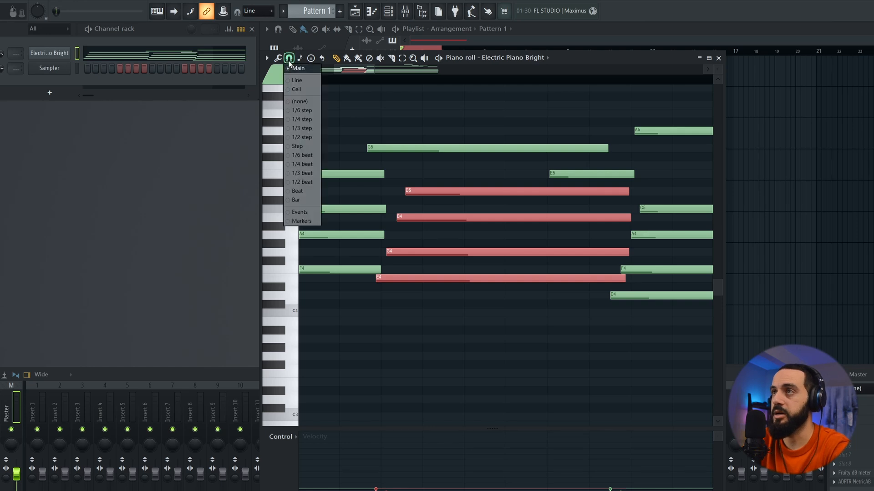
{"action": "left_click", "coordinate": [616, 62]}
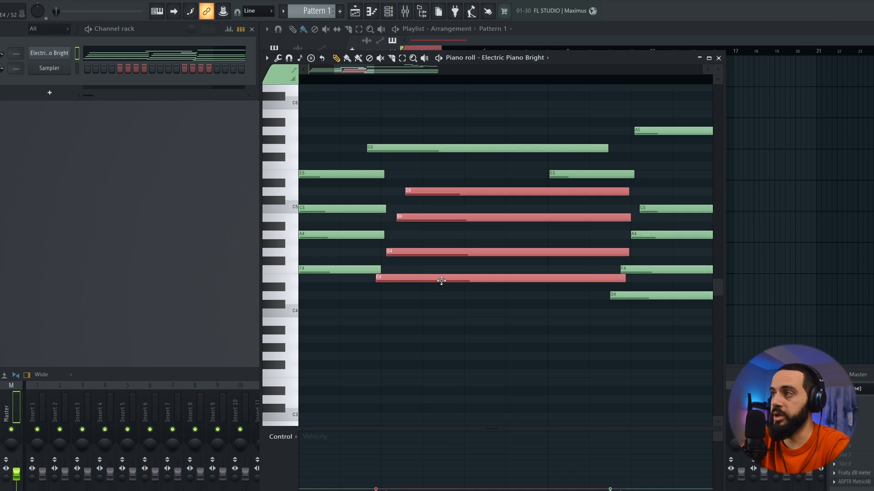
Play back the progression to check the second chord's timing and the run at the end
{"action": "mouse_move", "coordinate": [441, 281]}
{"action": "left_mouse_down"}
{"action": "mouse_move", "coordinate": [458, 281]}
{"action": "mouse_move", "coordinate": [441, 281]}
{"action": "left_mouse_up"}
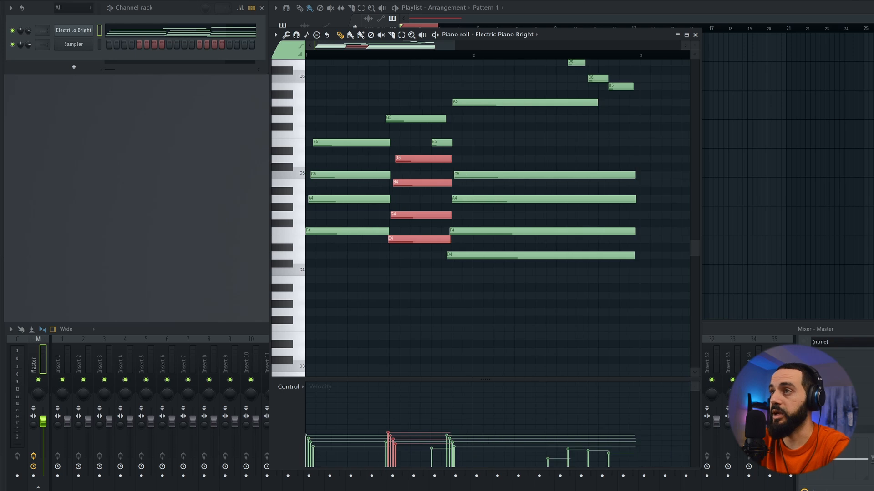
{"action": "key", "text": "space"}
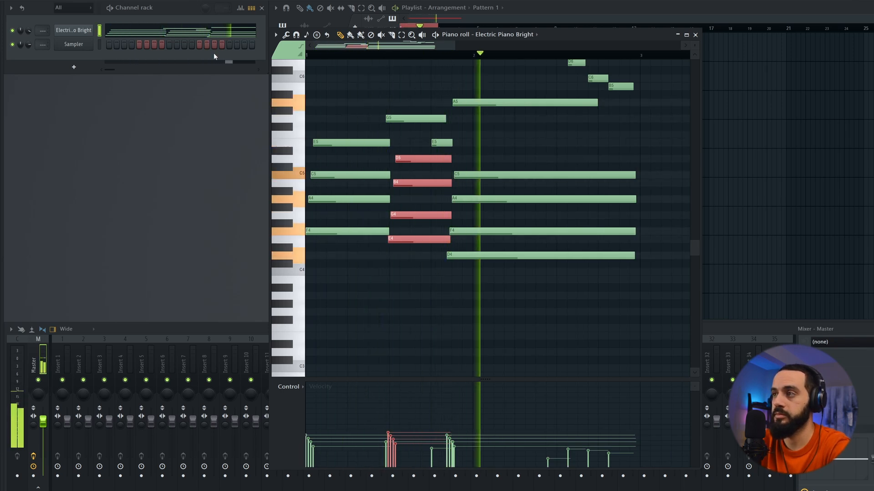
{"action": "scroll", "coordinate": [342, 187], "scroll_direction": "up", "scroll_amount": 3}
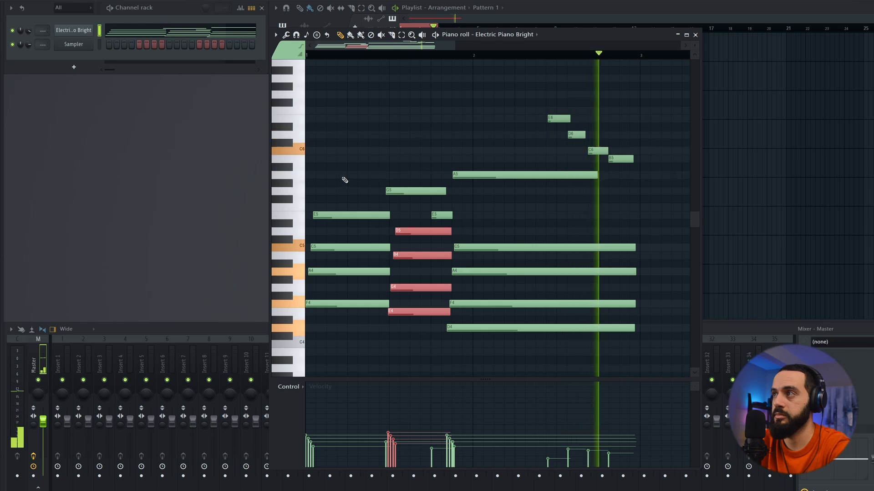
{"action": "left_click", "coordinate": [630, 182]}
{"action": "key", "text": "space"}
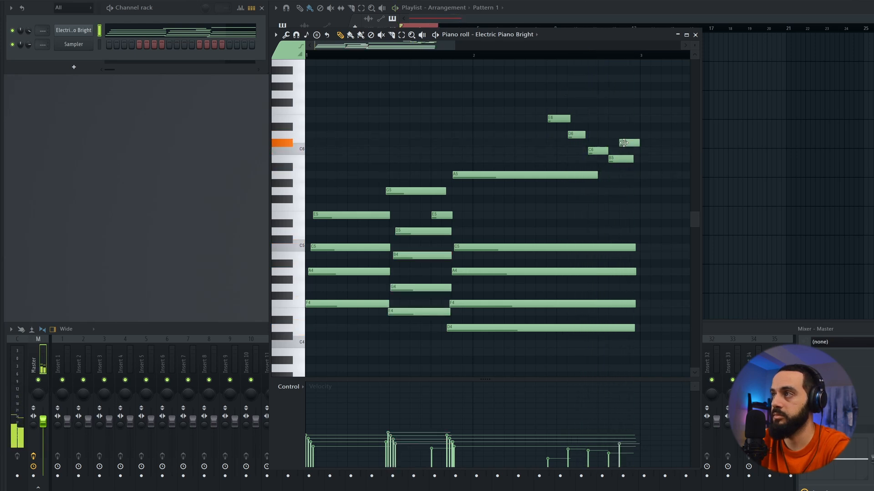
{"action": "key", "text": "space"}
{"action": "right_click", "coordinate": [622, 137]}
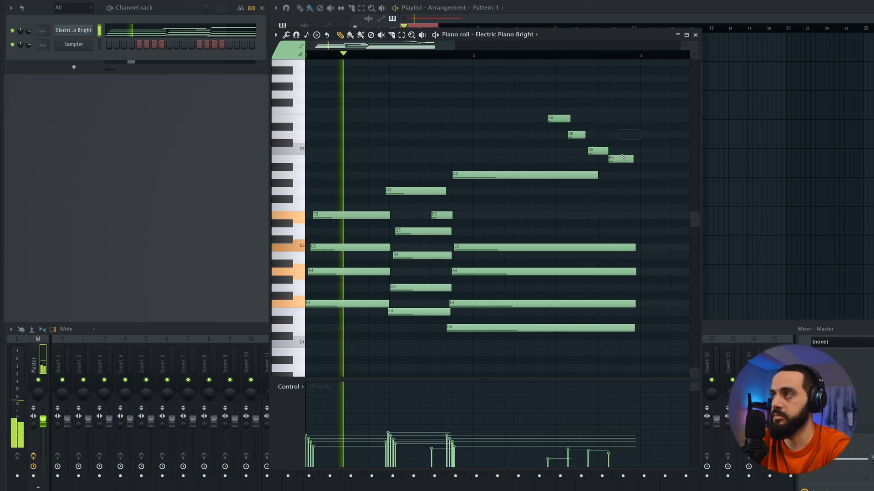
Raise the last note of the run from B5 to D6 and listen to the phrase
{"action": "left_click_drag", "start_coordinate": [616, 159], "coordinate": [616, 131]}
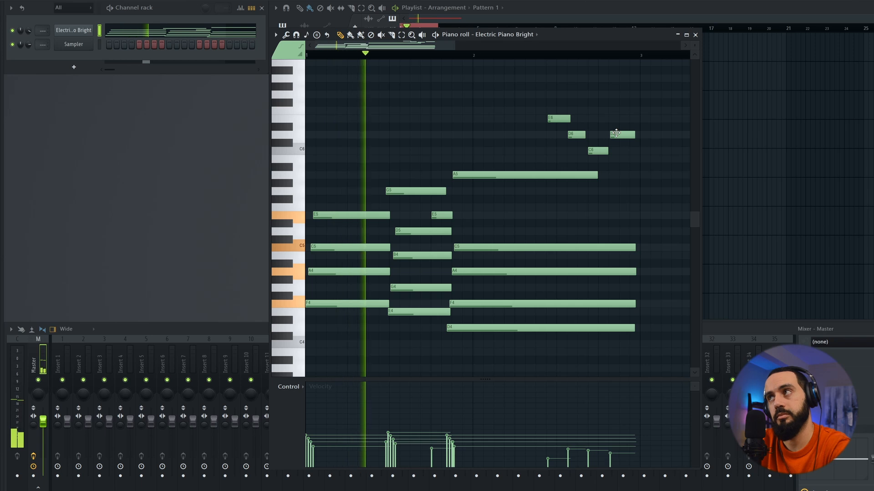
{"action": "scroll", "coordinate": [476, 210], "scroll_direction": "down", "scroll_amount": 1}
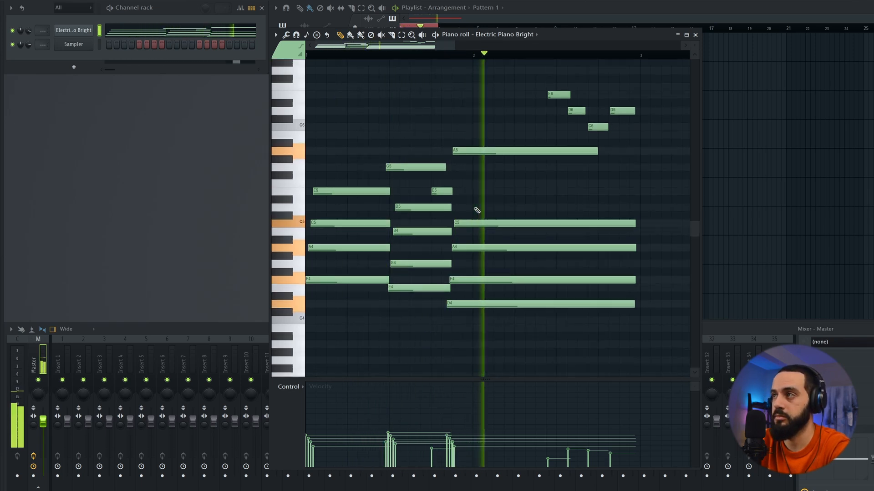
{"action": "scroll", "coordinate": [568, 183], "scroll_direction": "down", "scroll_amount": 1}
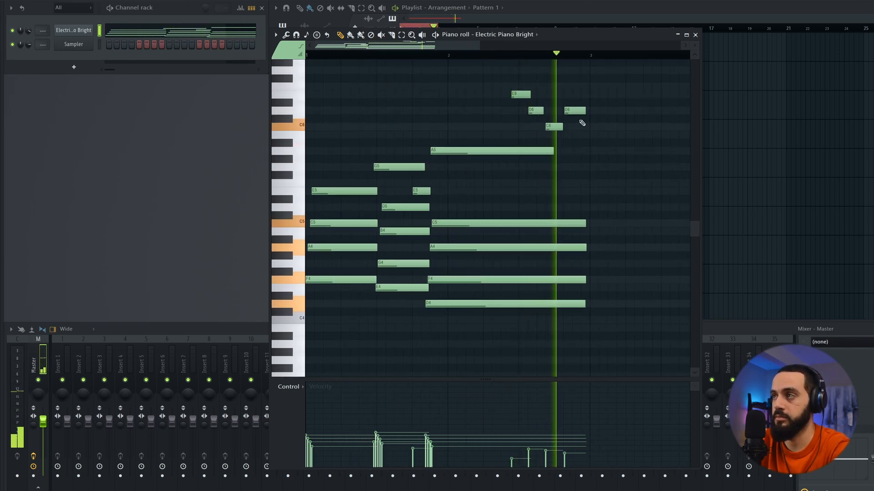
Return to the playlist and clone Pattern 1 as Pattern 2
{"action": "key", "text": "F7"}
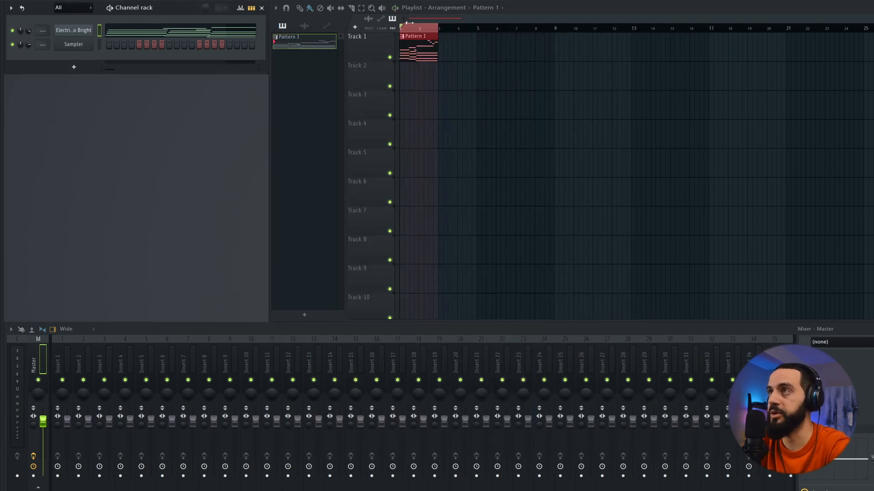
{"action": "right_click", "coordinate": [295, 44]}
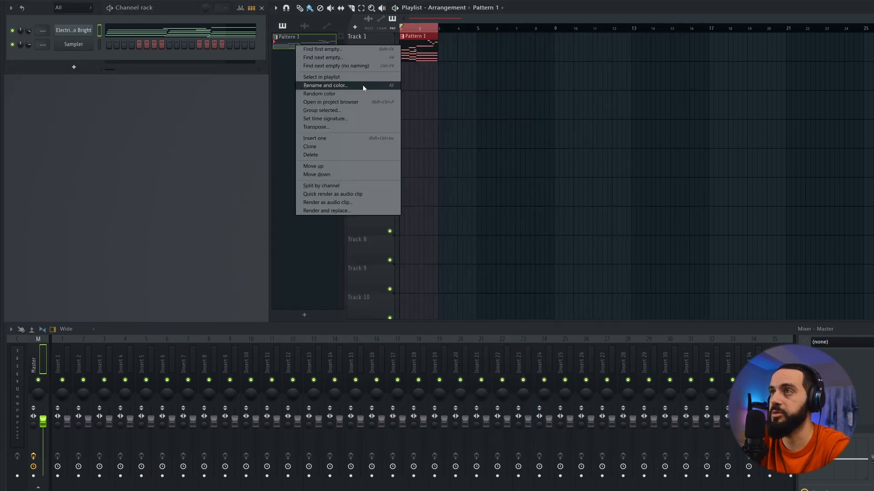
{"action": "left_click", "coordinate": [326, 148]}
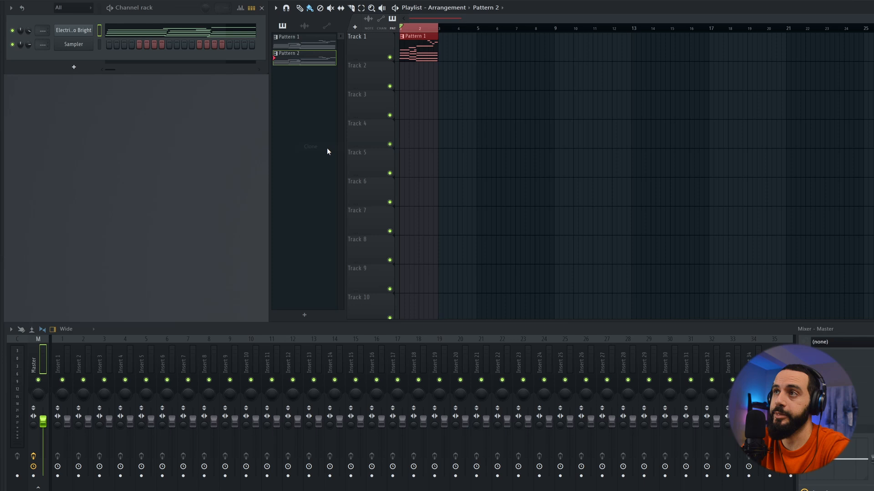
Add a melody note at the start of Pattern 2's first chord, audition it, and move it to A5
{"action": "left_click", "coordinate": [186, 37]}
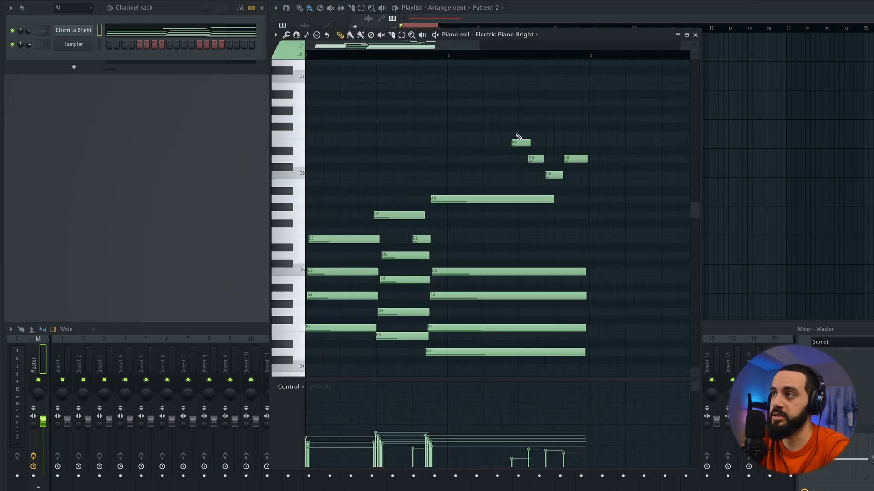
{"action": "left_click_drag", "start_coordinate": [355, 179], "coordinate": [307, 144]}
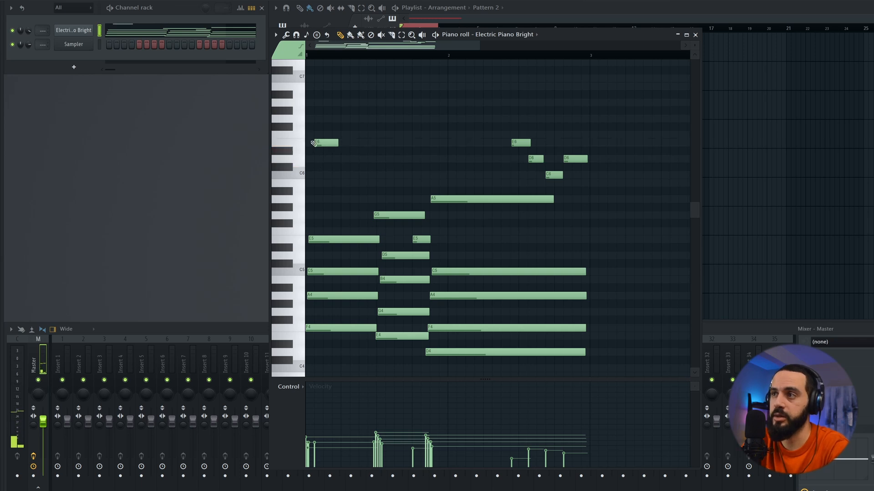
{"action": "key", "text": "space"}
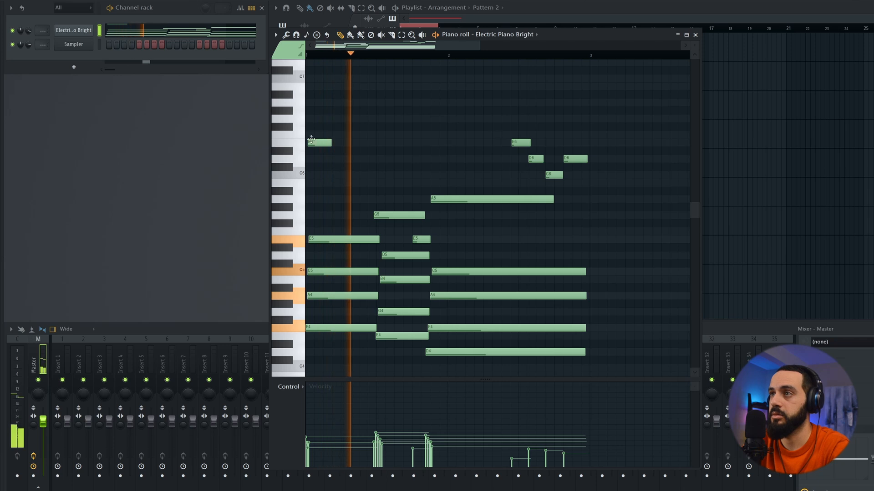
{"action": "key", "text": "space"}
{"action": "key", "text": "space"}
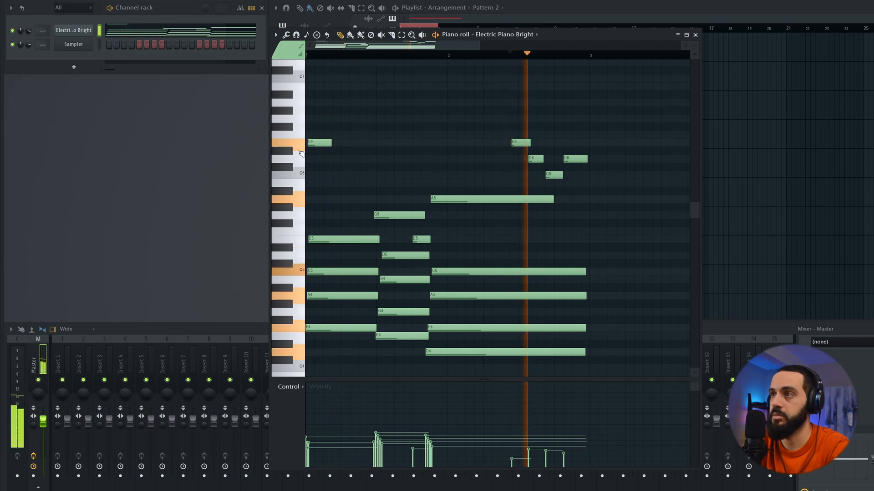
{"action": "left_click_drag", "start_coordinate": [310, 142], "coordinate": [311, 198]}
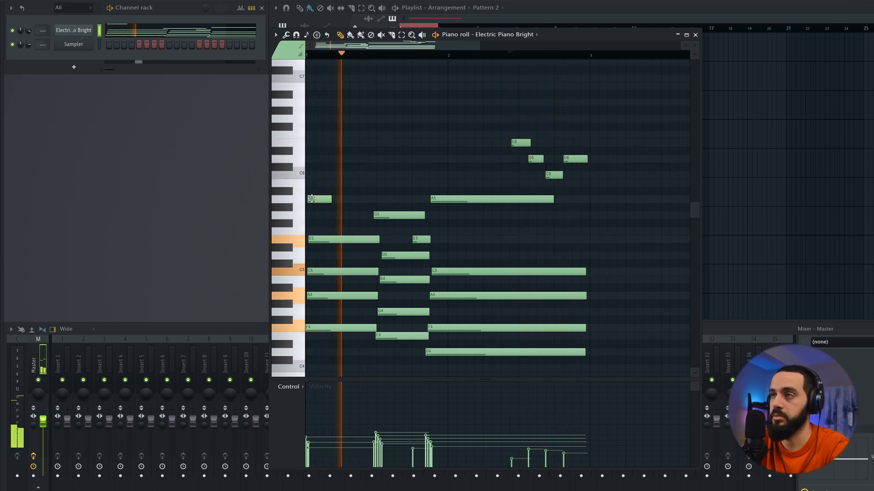
Replace Pattern 2's closing run with a C6 over the second chord, and extend the last A5 to the final chord's end
{"action": "key", "text": "space"}
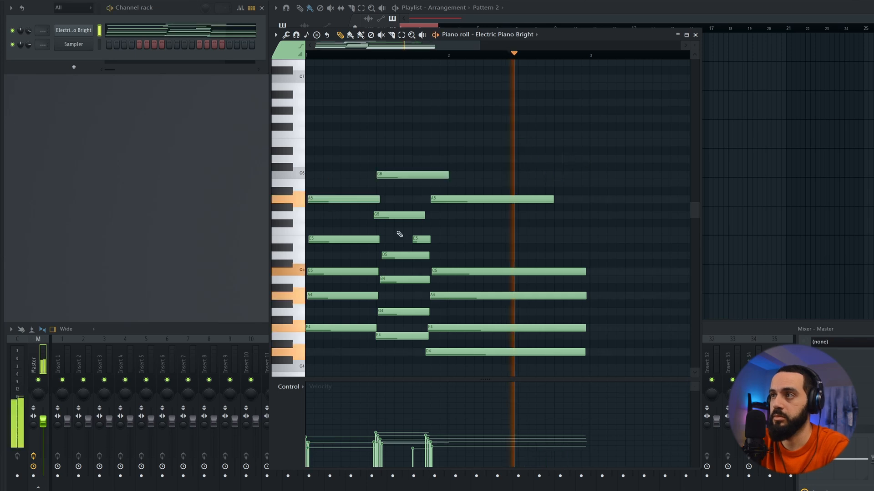
{"action": "key", "text": "space"}
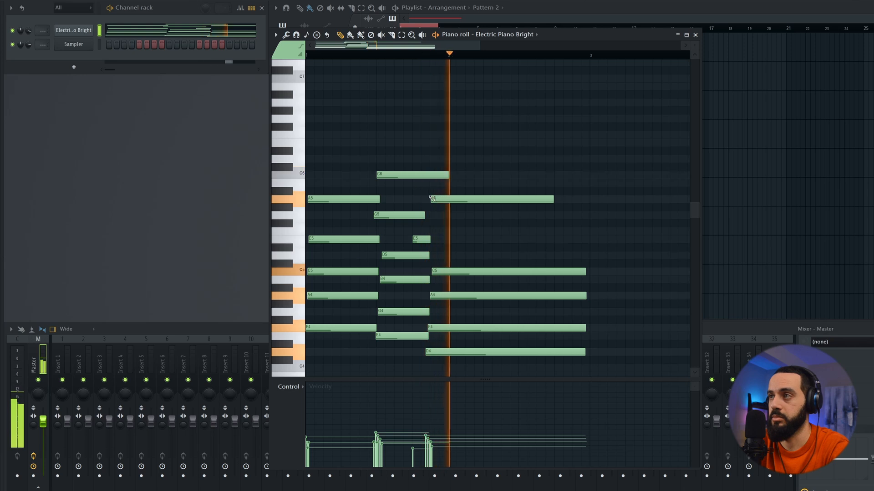
{"action": "left_click_drag", "start_coordinate": [554, 192], "coordinate": [583, 198]}
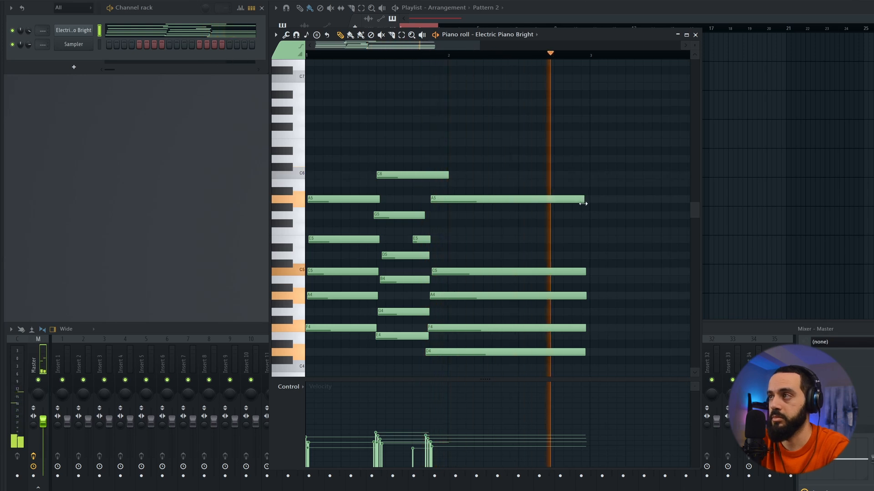
Move all of Pattern 2's notes into Pattern 1 starting at bar 3, and remove Pattern 2's clip from the playlist
{"action": "key", "text": "F7"}
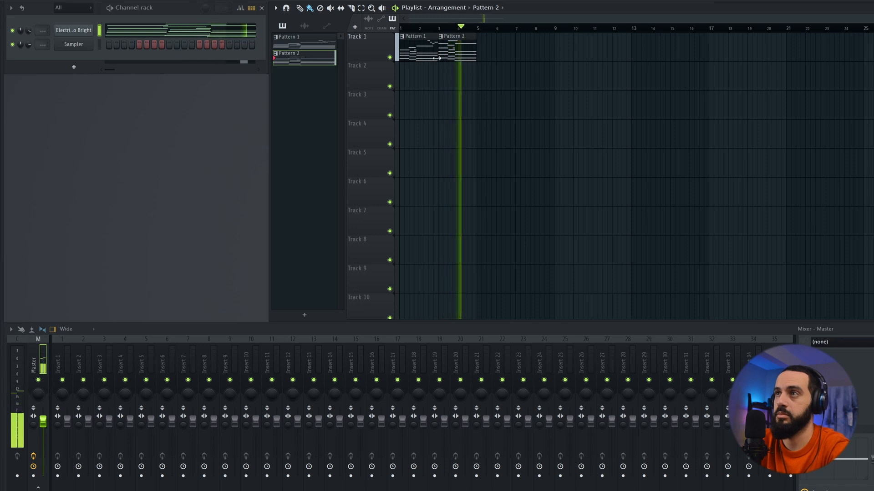
{"action": "key", "text": "F7"}
{"action": "scroll", "coordinate": [416, 216], "scroll_direction": "down", "scroll_amount": 4}
{"action": "left_click_drag", "start_coordinate": [558, 307], "coordinate": [304, 72]}
{"action": "key", "text": "Delete"}
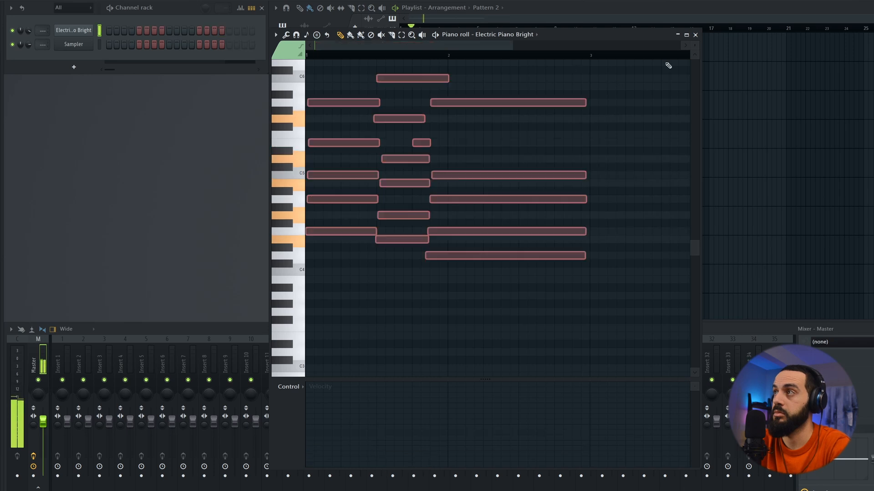
{"action": "left_click", "coordinate": [694, 35]}
{"action": "right_click", "coordinate": [456, 50]}
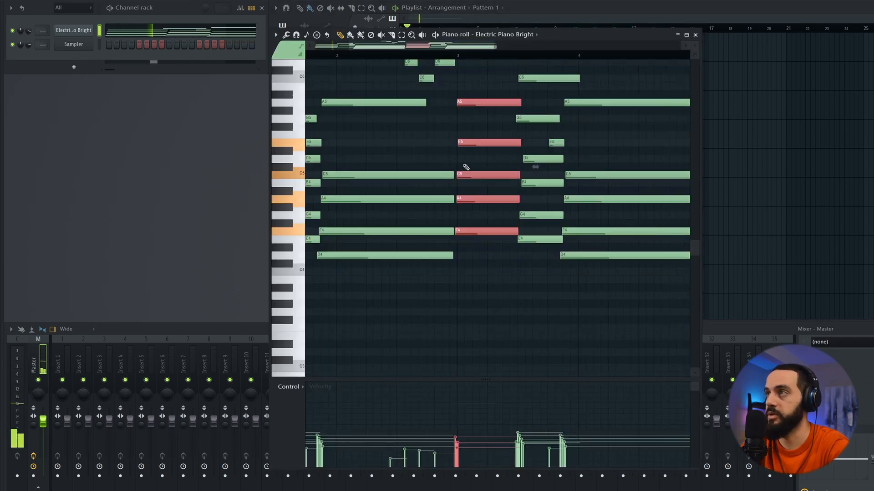
Add a short E5 followed by a G5 at the end of bar 4, and play back the pattern
{"action": "scroll", "coordinate": [466, 167], "scroll_direction": "down", "scroll_amount": 3}
{"action": "scroll", "coordinate": [473, 155], "scroll_direction": "up", "scroll_amount": 5}
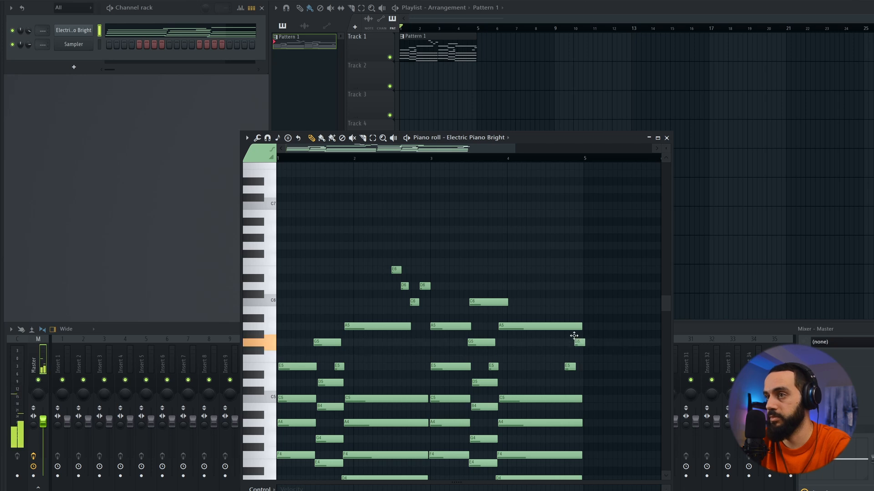
{"action": "key", "text": "space"}
{"action": "scroll", "coordinate": [585, 362], "scroll_direction": "up", "scroll_amount": 3}
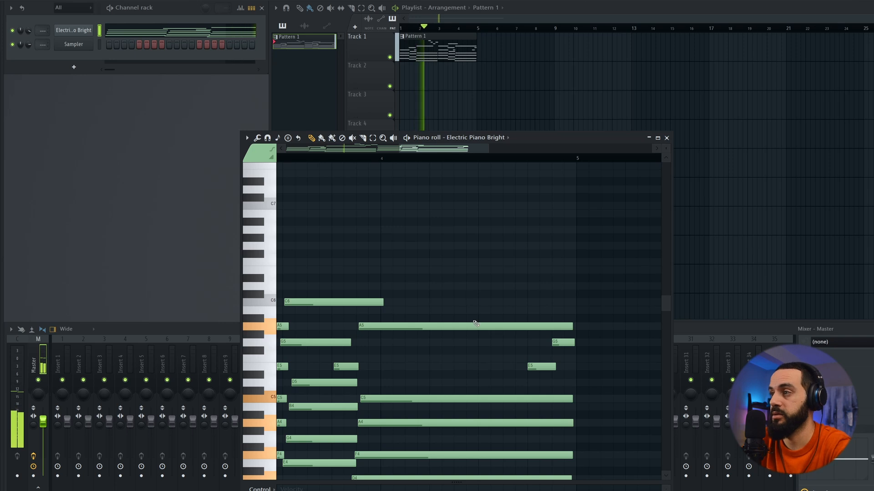
{"action": "scroll", "coordinate": [475, 324], "scroll_direction": "down", "scroll_amount": 4}
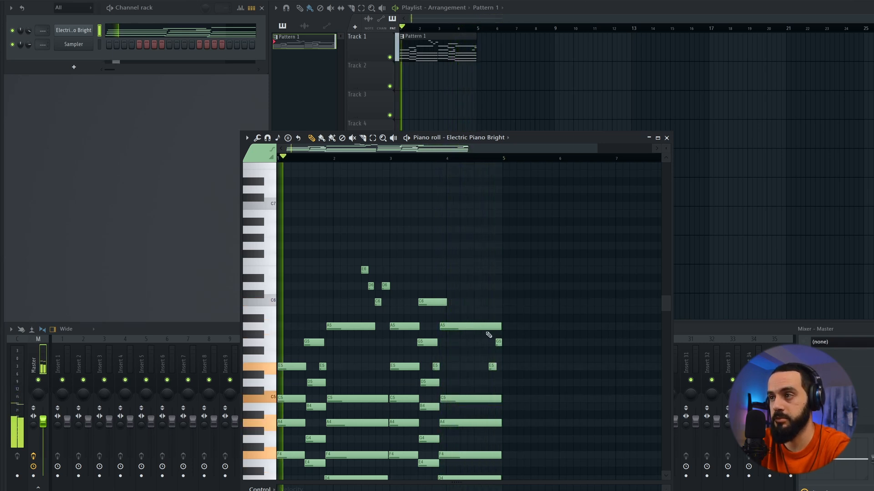
{"action": "key", "text": "space"}
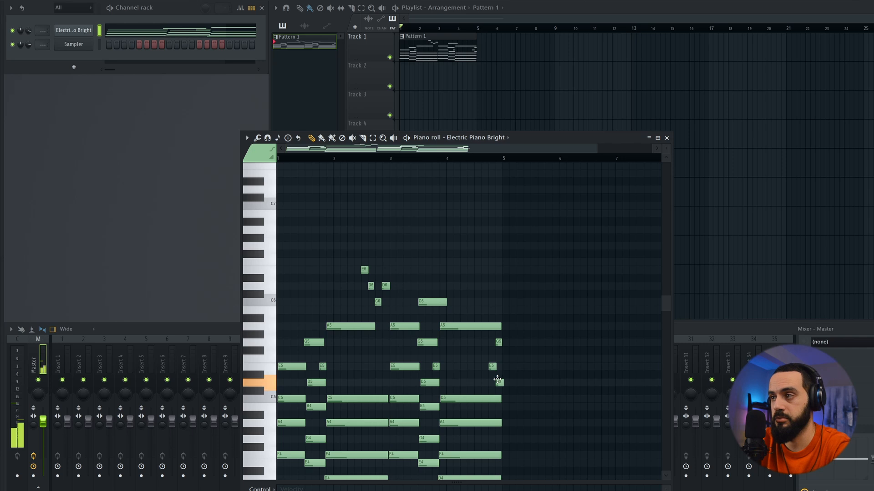
Replace the closing G5 with a D5 that ends with the last chord, audition the ending, and close the piano roll
{"action": "right_click", "coordinate": [501, 344]}
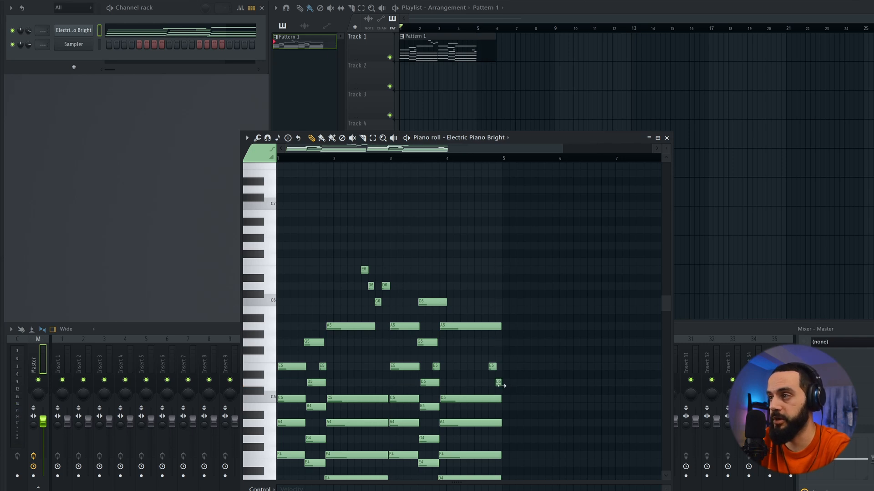
{"action": "left_click", "coordinate": [471, 159]}
{"action": "key", "text": "space"}
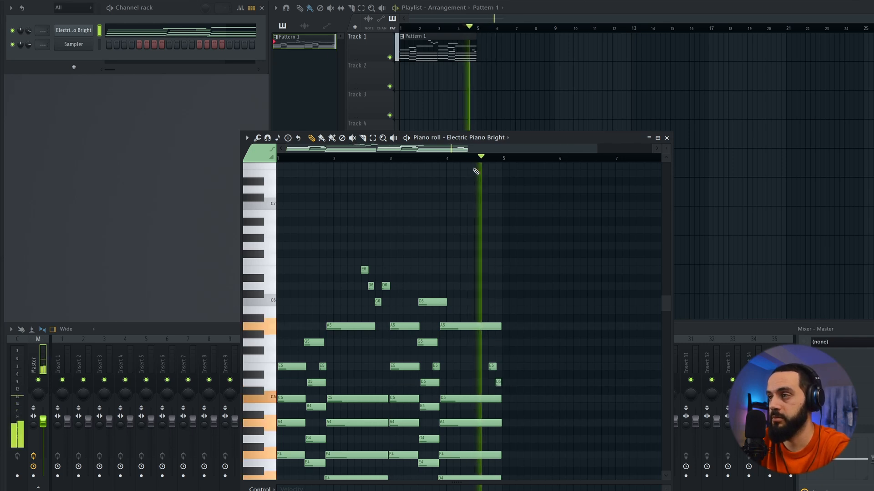
{"action": "key", "text": "space"}
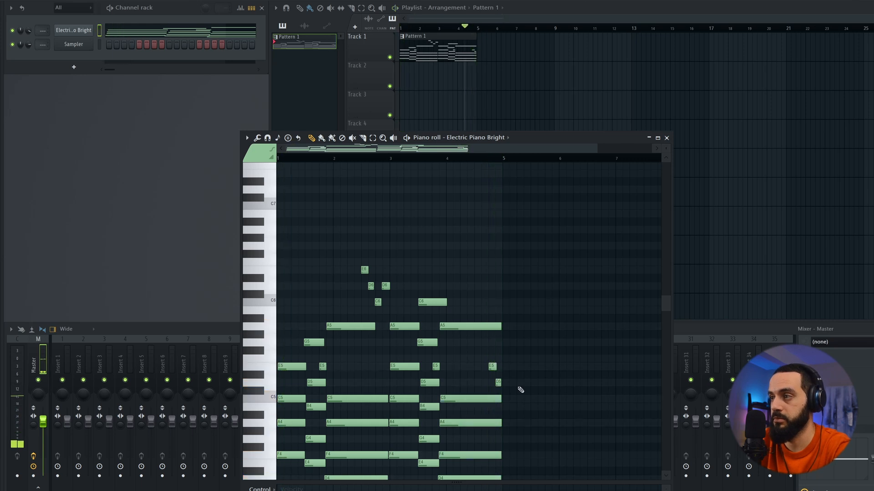
{"action": "scroll", "coordinate": [517, 388], "scroll_direction": "up", "scroll_amount": 5, "text": "ctrl"}
{"action": "left_click", "coordinate": [488, 384]}
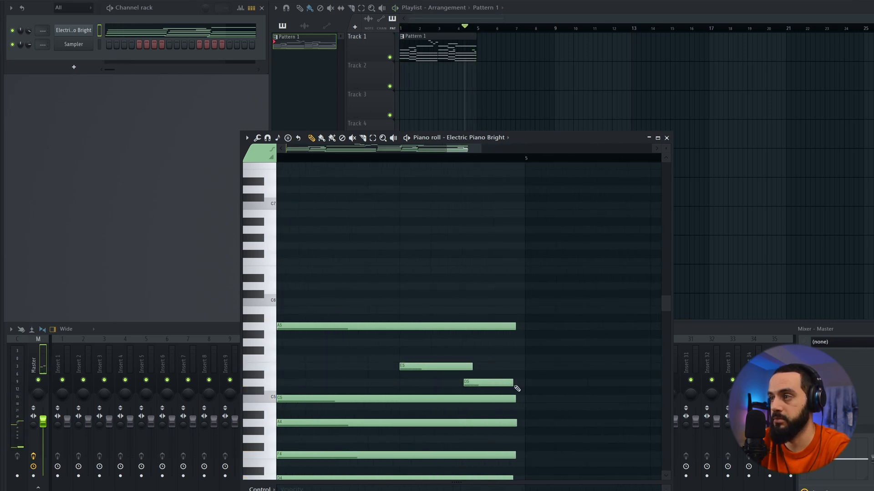
{"action": "scroll", "coordinate": [510, 368], "scroll_direction": "down", "scroll_amount": 5, "text": "ctrl"}
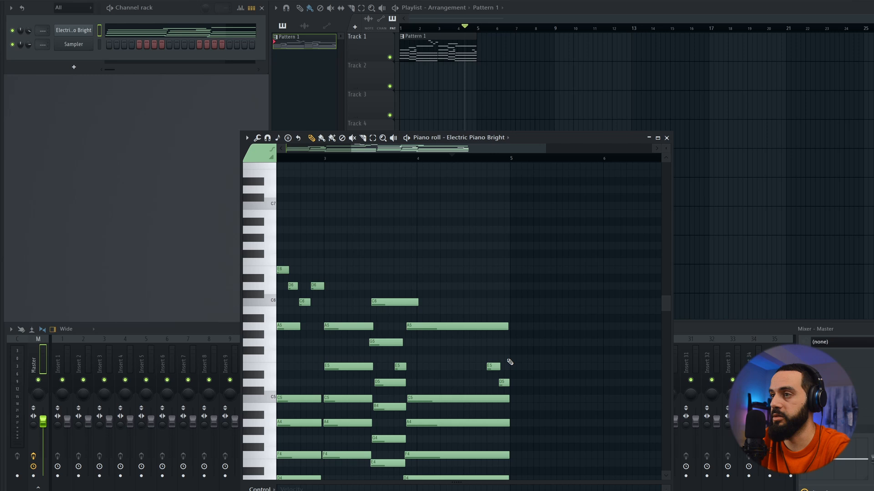
{"action": "left_click", "coordinate": [666, 137]}
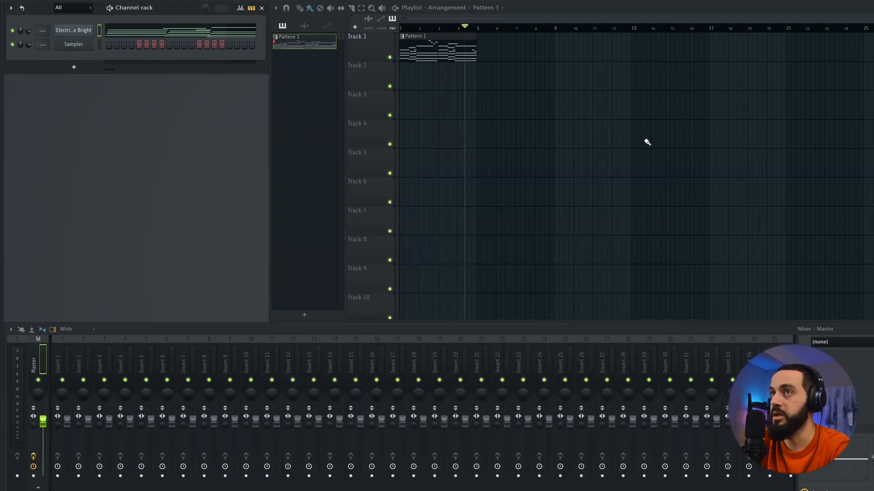
Clone the Electric Piano Bright channel, add a Layer channel, and set both piano channels as its children
{"action": "right_click", "coordinate": [77, 38]}
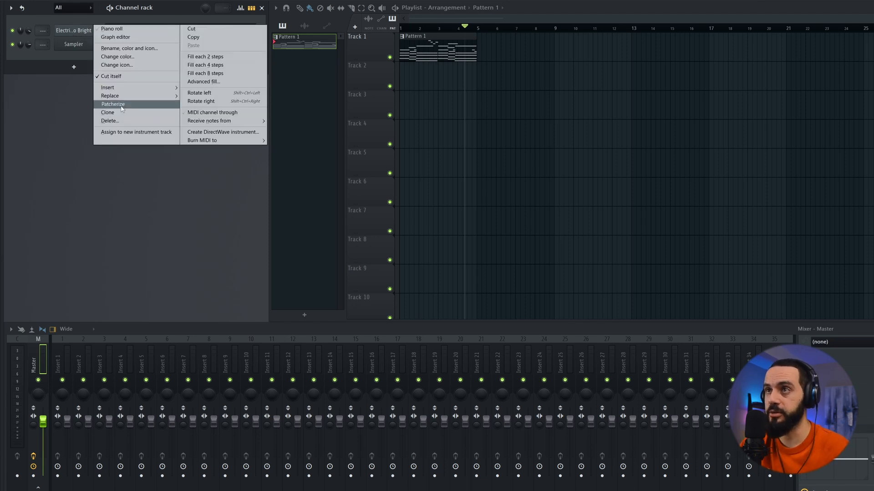
{"action": "left_click", "coordinate": [109, 104]}
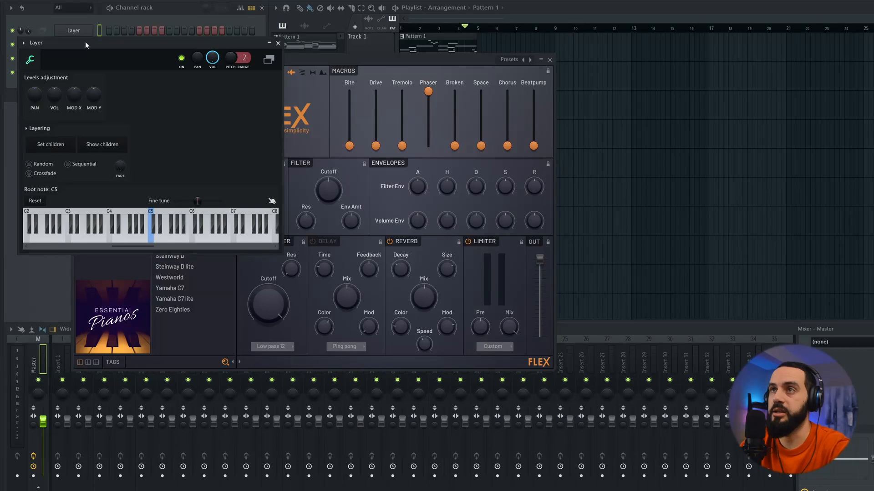
{"action": "left_click_drag", "start_coordinate": [86, 42], "coordinate": [251, 112]}
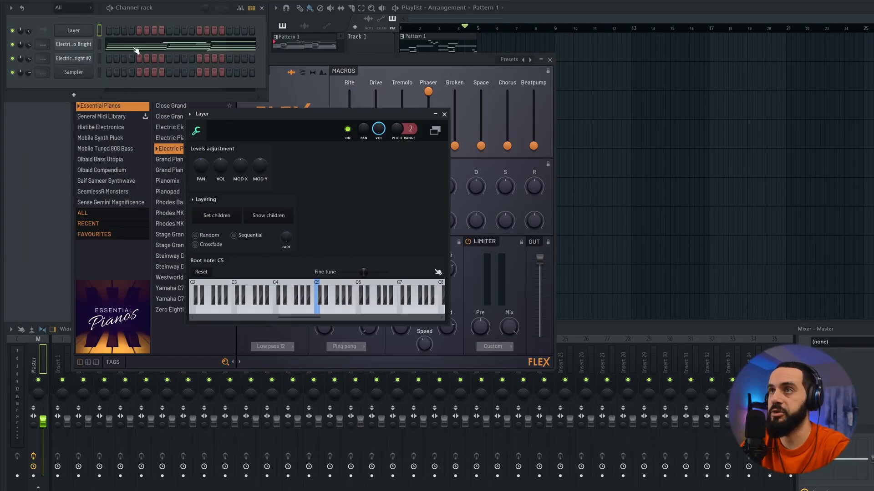
{"action": "left_click_drag", "start_coordinate": [99, 58], "coordinate": [99, 45]}
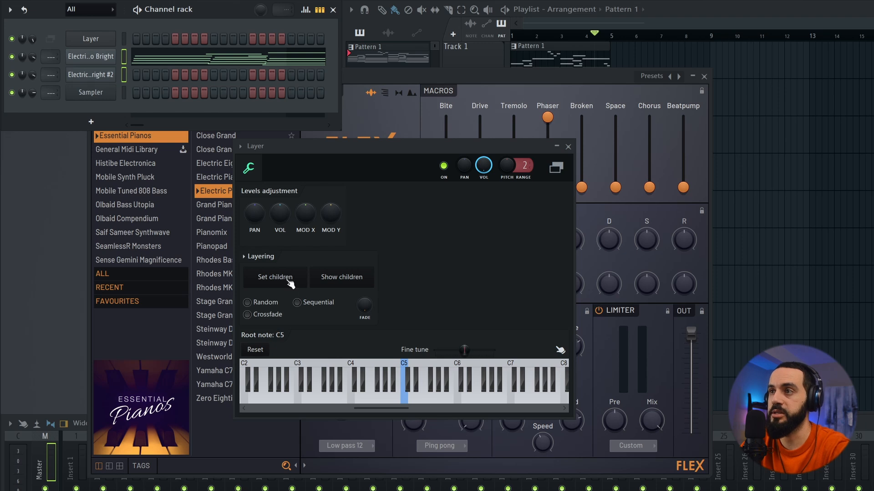
Move all notes from Electric Piano Bright into the Layer channel's piano roll and play the pattern
{"action": "left_click", "coordinate": [186, 61]}
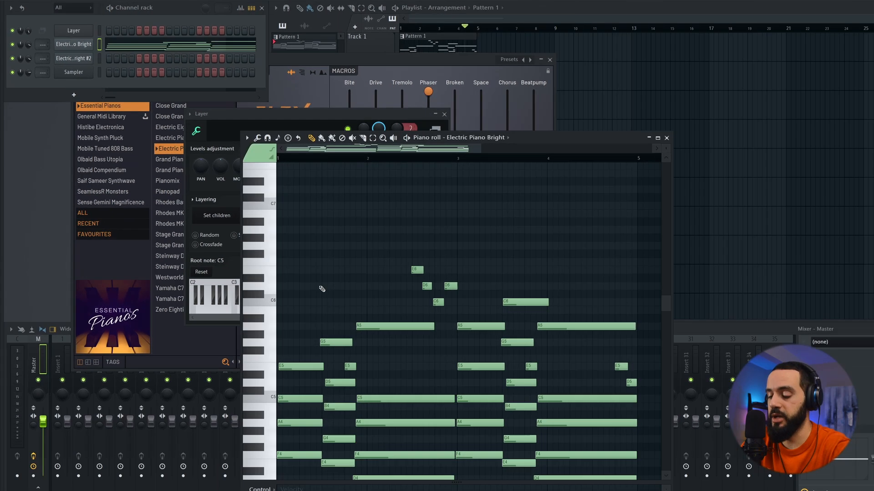
{"action": "right_click", "coordinate": [85, 31]}
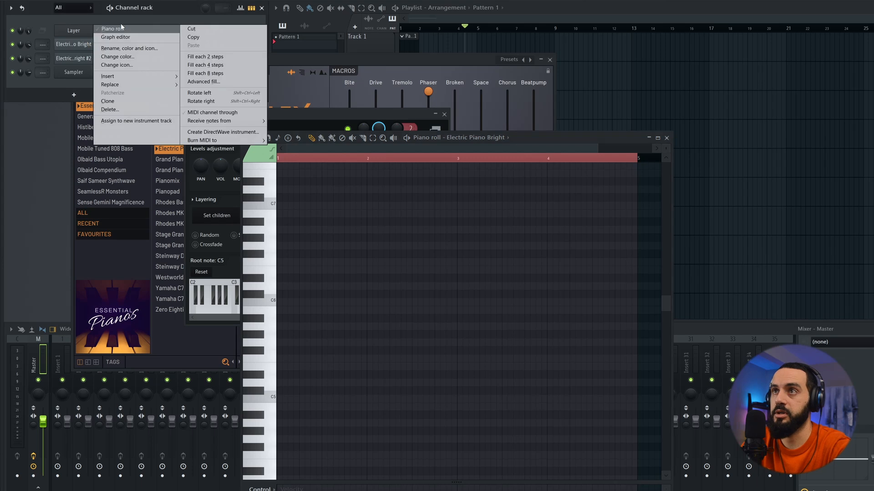
{"action": "left_click", "coordinate": [121, 28]}
{"action": "key", "text": "ctrl+v"}
{"action": "key", "text": "space"}
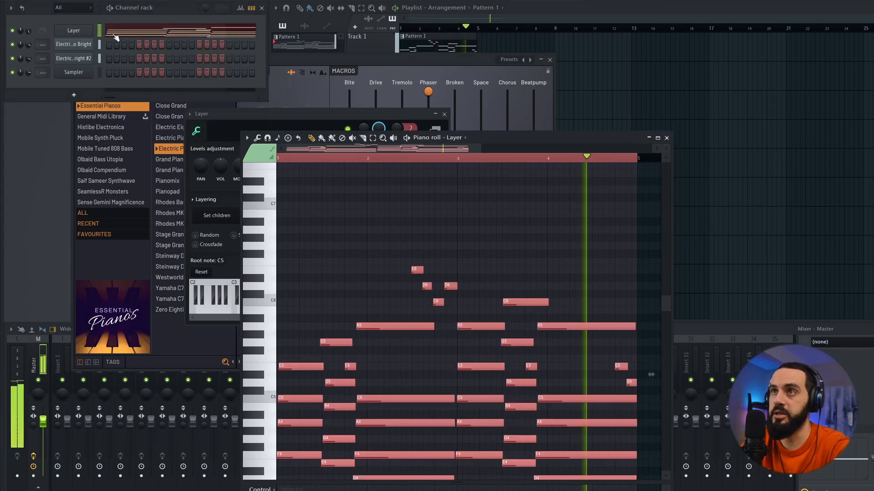
Change the cloned piano to the Rhodes MK1 lite preset and audition it alone with Electric Piano Bright muted
{"action": "left_click", "coordinate": [74, 58]}
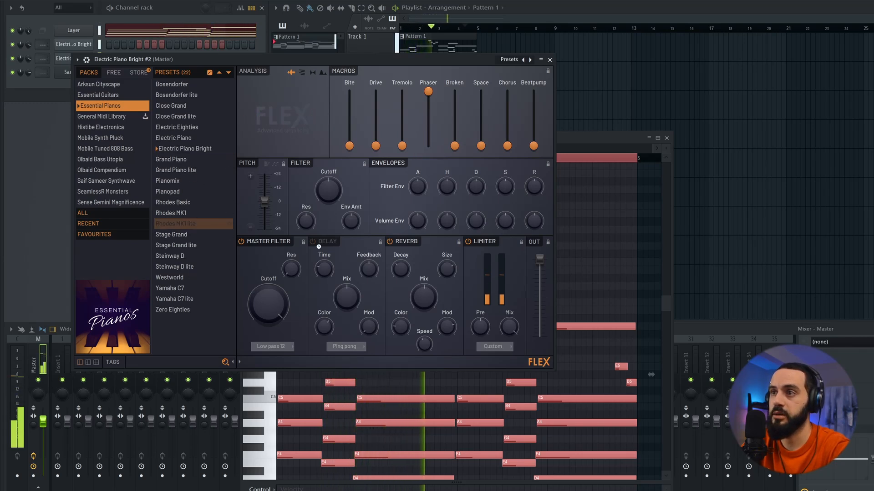
{"action": "left_click", "coordinate": [188, 224]}
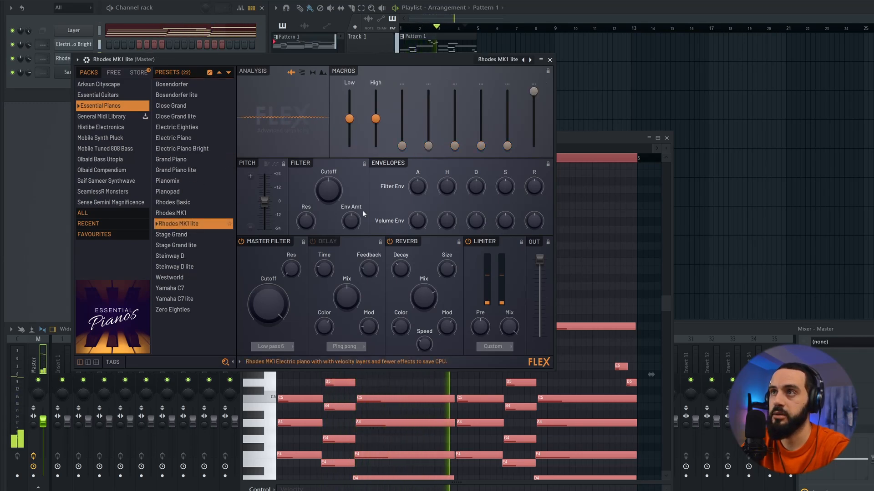
{"action": "left_click", "coordinate": [549, 59]}
{"action": "left_click", "coordinate": [13, 44]}
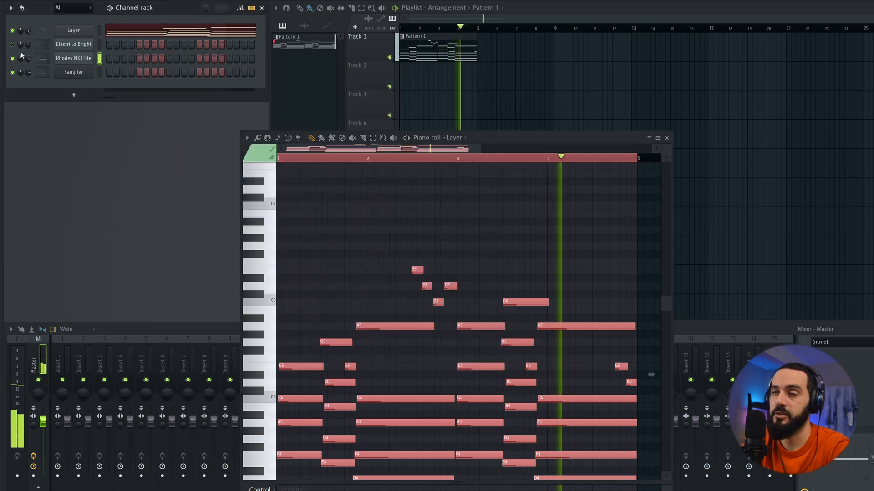
{"action": "key", "text": "space"}
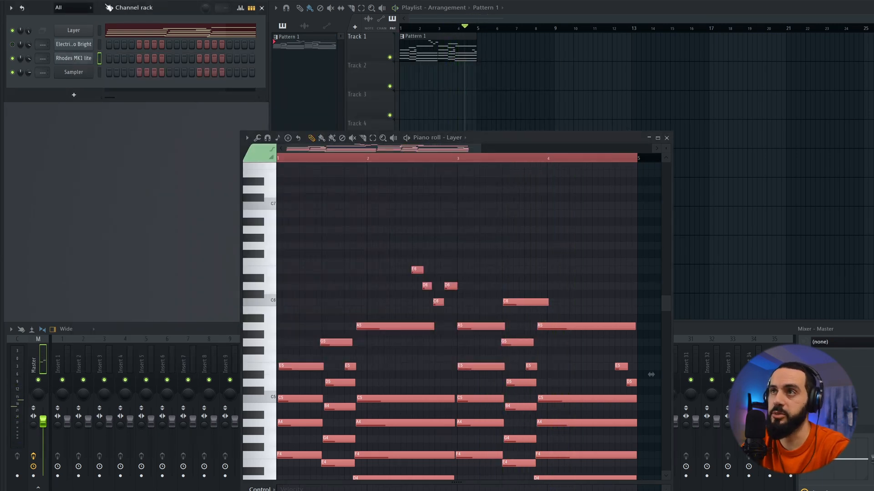
Close the piano roll, unmute Electric Piano Bright, and play both layered pianos together
{"action": "left_click", "coordinate": [666, 137]}
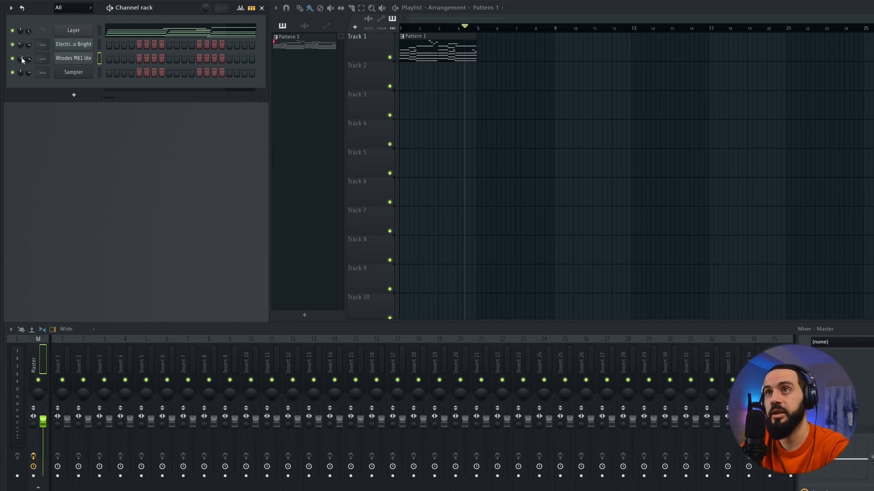
{"action": "key", "text": "space"}
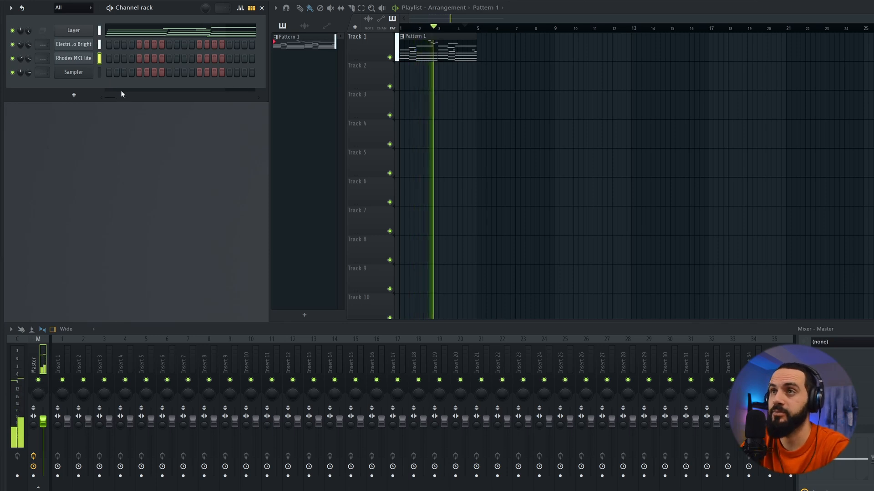
{"action": "key", "text": "space"}
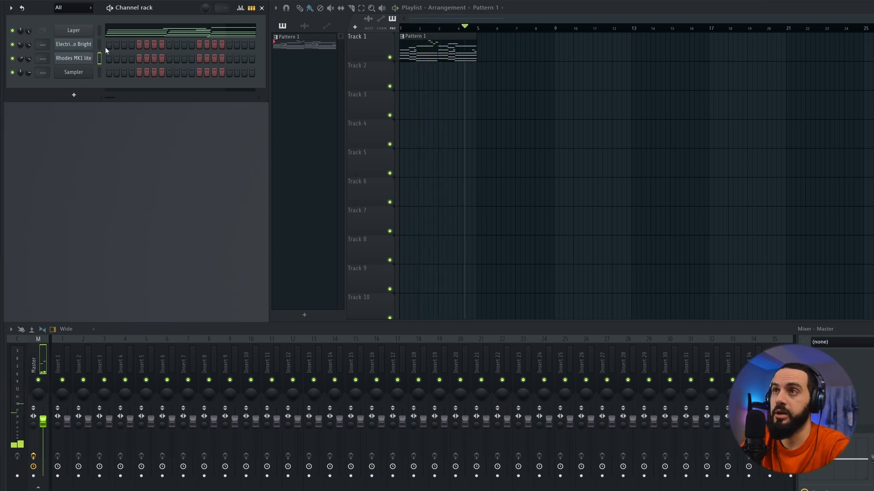
Route Electric Piano Bright and Rhodes MK1 lite to mixer tracks 1 and 2, and audition their balance
{"action": "left_click_drag", "start_coordinate": [99, 44], "coordinate": [99, 59]}
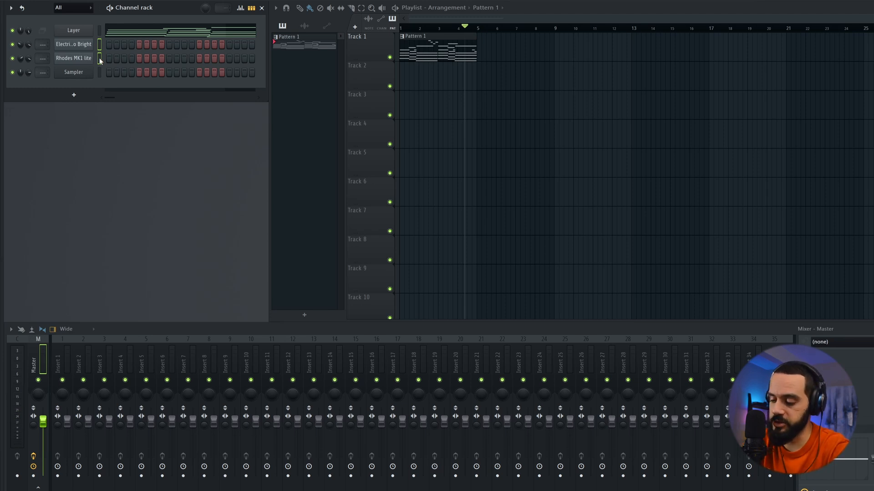
{"action": "key", "text": "ctrl+l"}
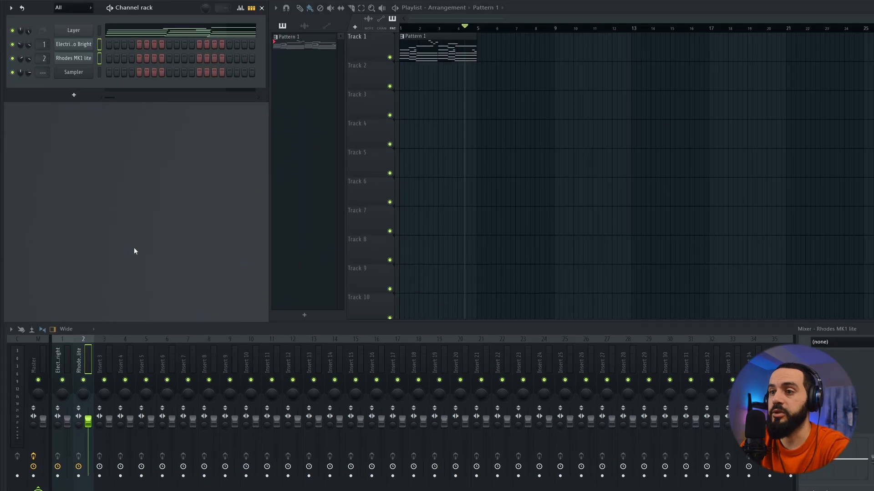
{"action": "key", "text": "space"}
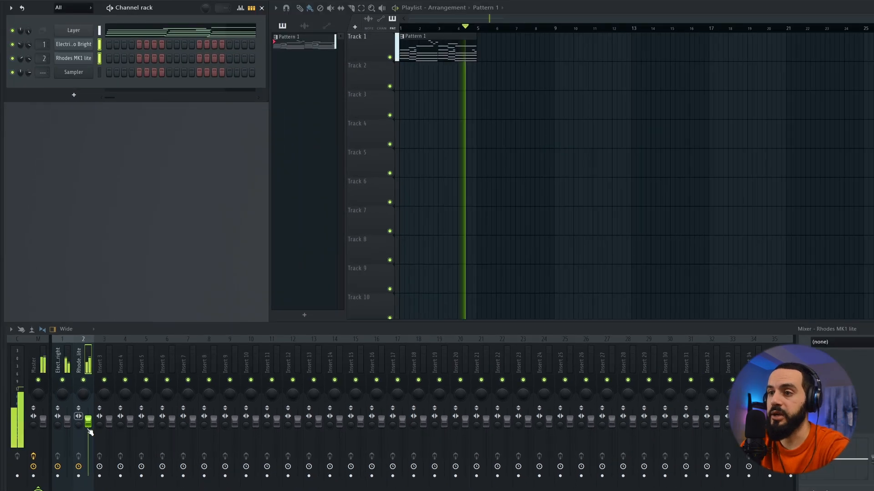
{"action": "key", "text": "space"}
{"action": "left_click", "coordinate": [88, 424]}
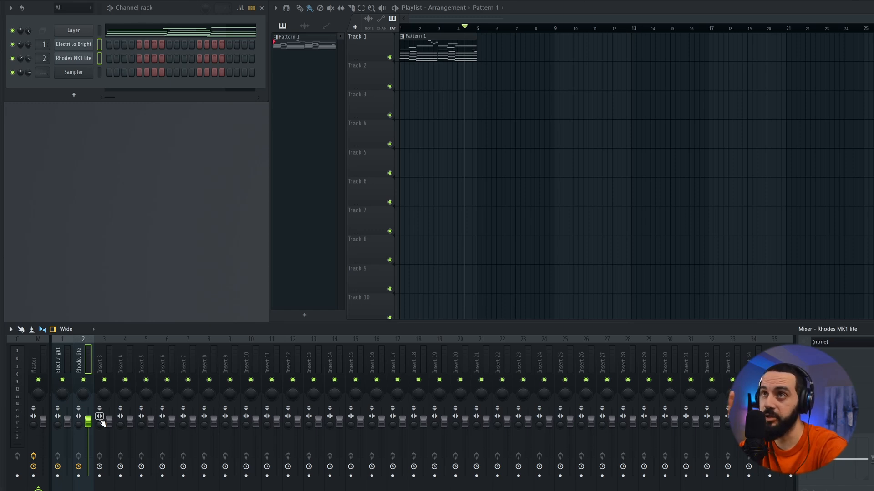
{"action": "right_click", "coordinate": [20, 57]}
{"action": "left_click", "coordinate": [63, 119]}
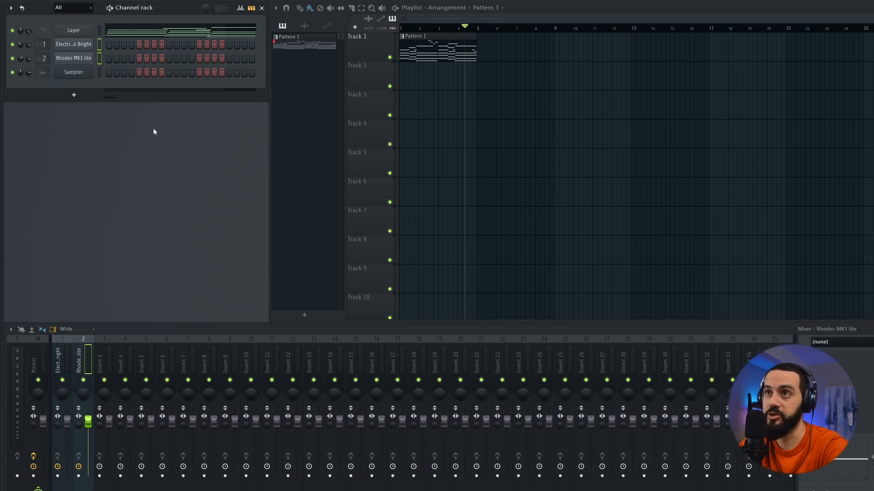